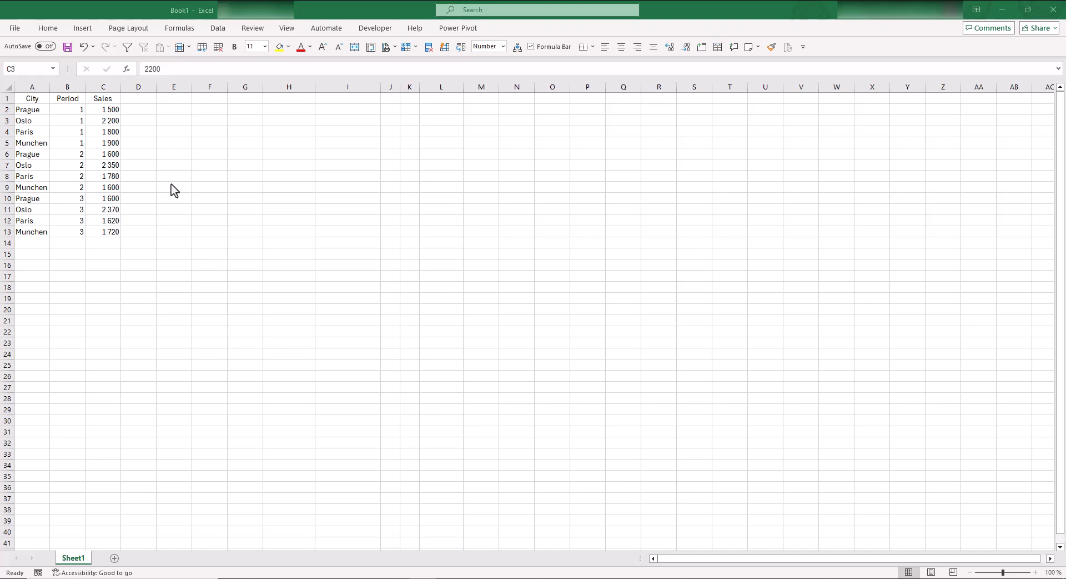
# - Examine the City, Period and Sales columns of the source data in A1:C13
pyautogui.click(75, 109)
pyautogui.click(34, 97)
pyautogui.click(87, 101)
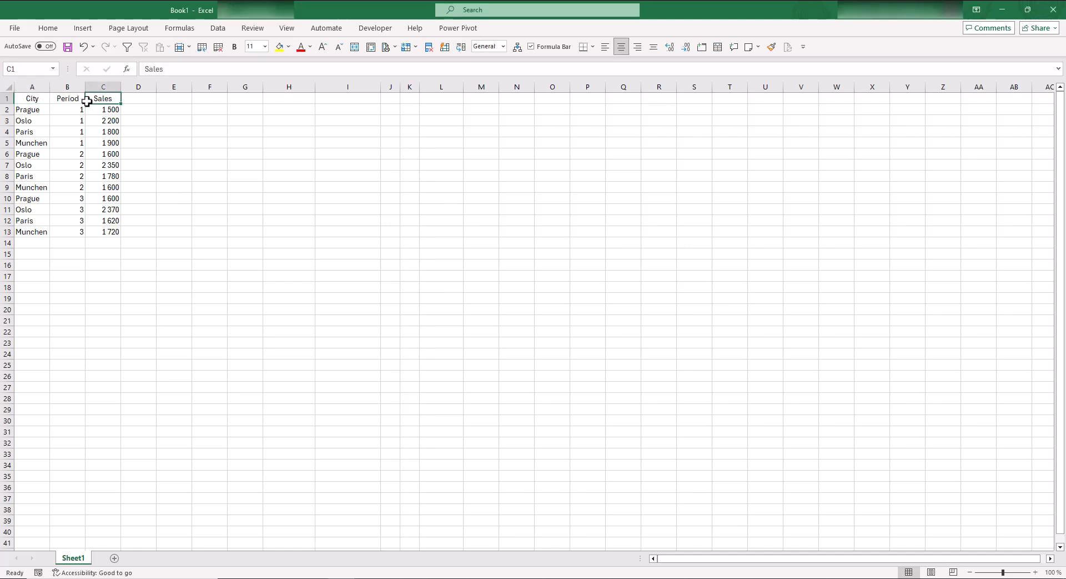
pyautogui.click(58, 99)
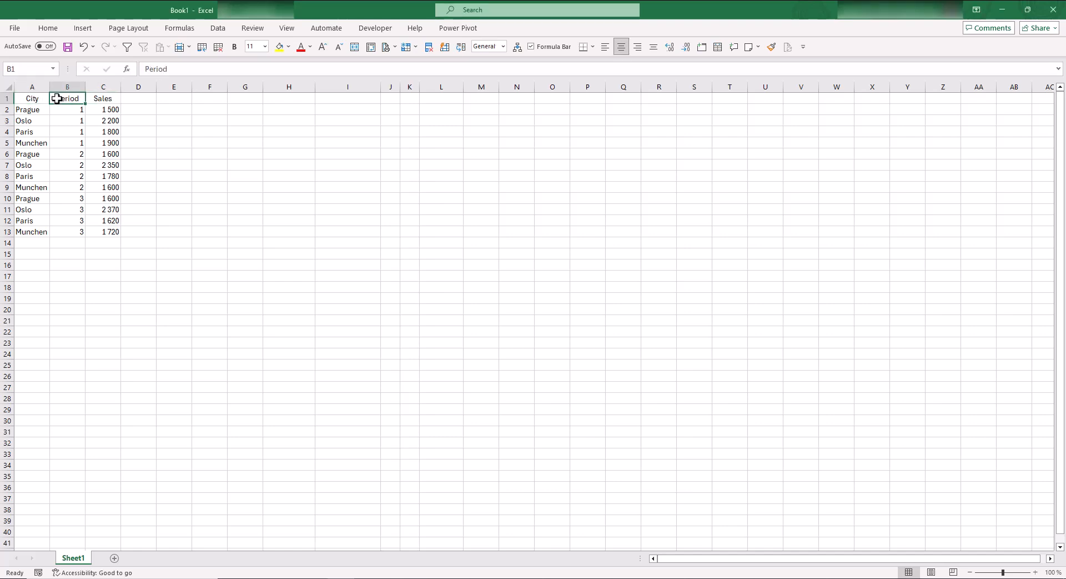
pyautogui.click(35, 228)
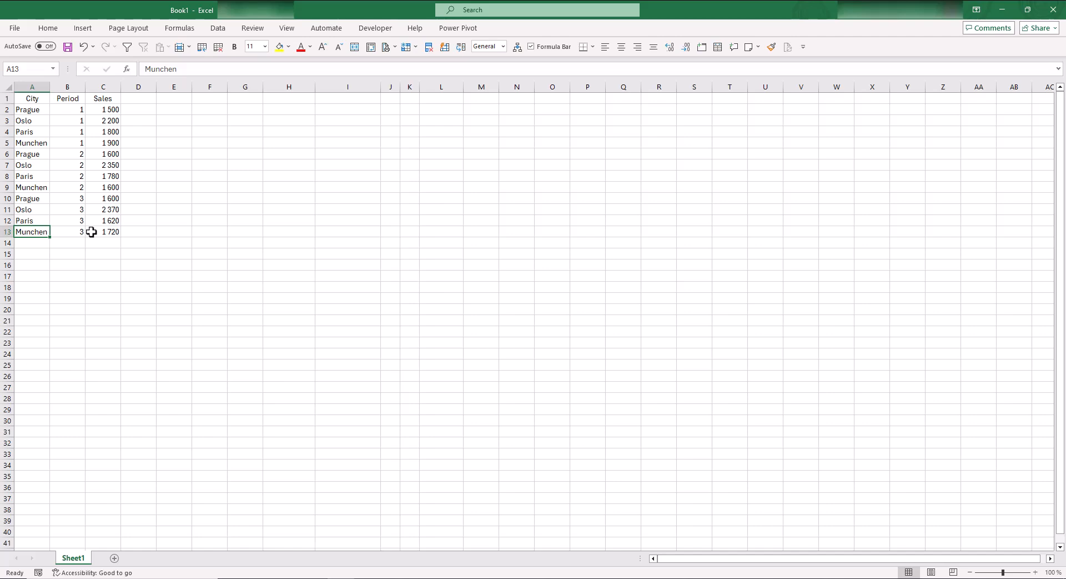
pyautogui.click(81, 100)
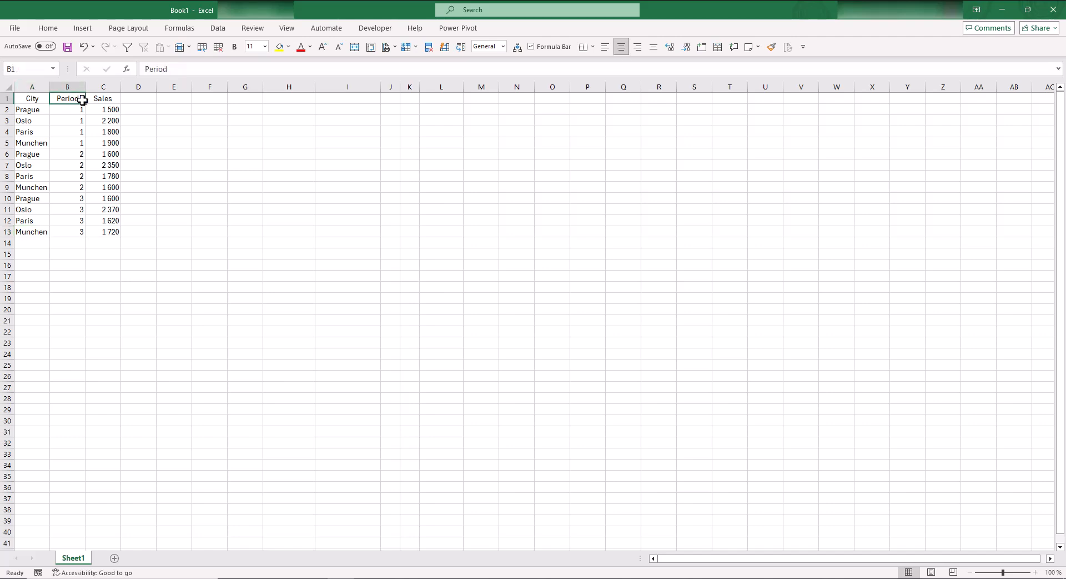
pyautogui.click(79, 198)
pyautogui.click(118, 196)
pyautogui.click(128, 168)
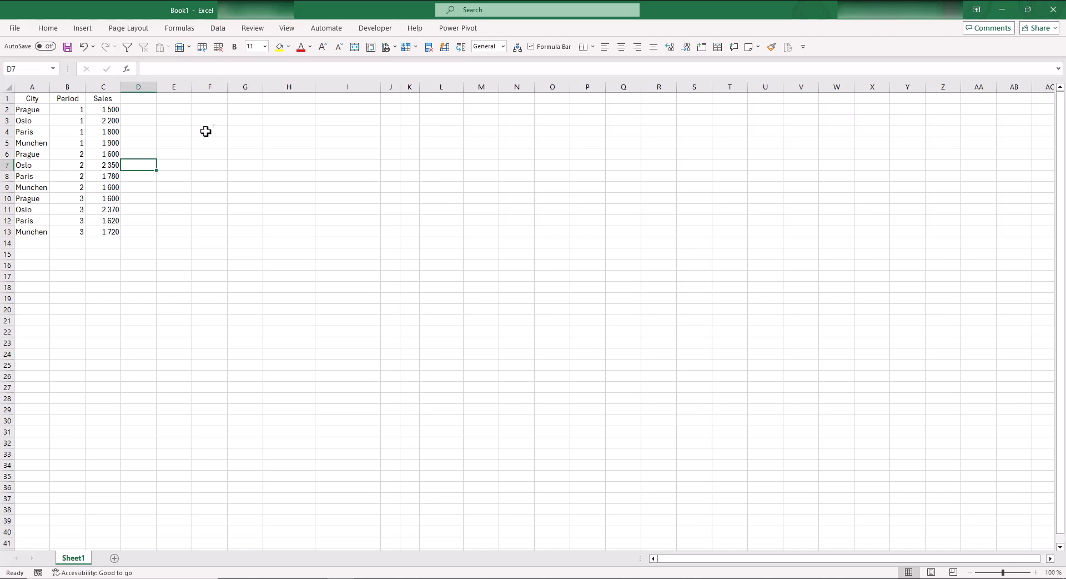
pyautogui.click(97, 199)
pyautogui.click(102, 154)
pyautogui.click(71, 122)
pyautogui.moveTo(45, 98); pyautogui.dragTo(105, 231)
pyautogui.click(100, 188)
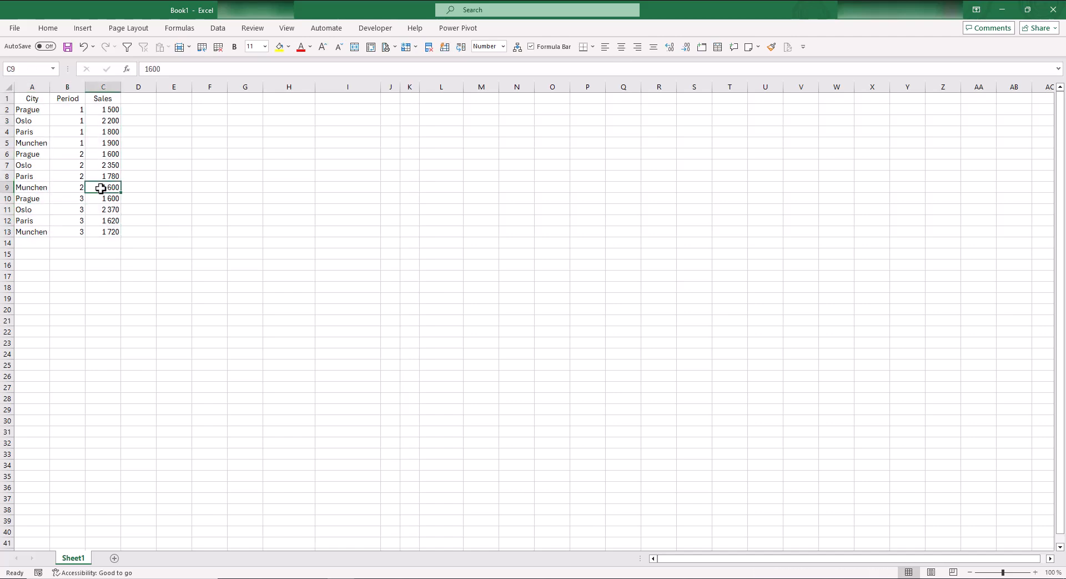
# - Insert a PivotTable from the range A1:C13 and place it on the existing worksheet at cell H3
pyautogui.click(76, 162)
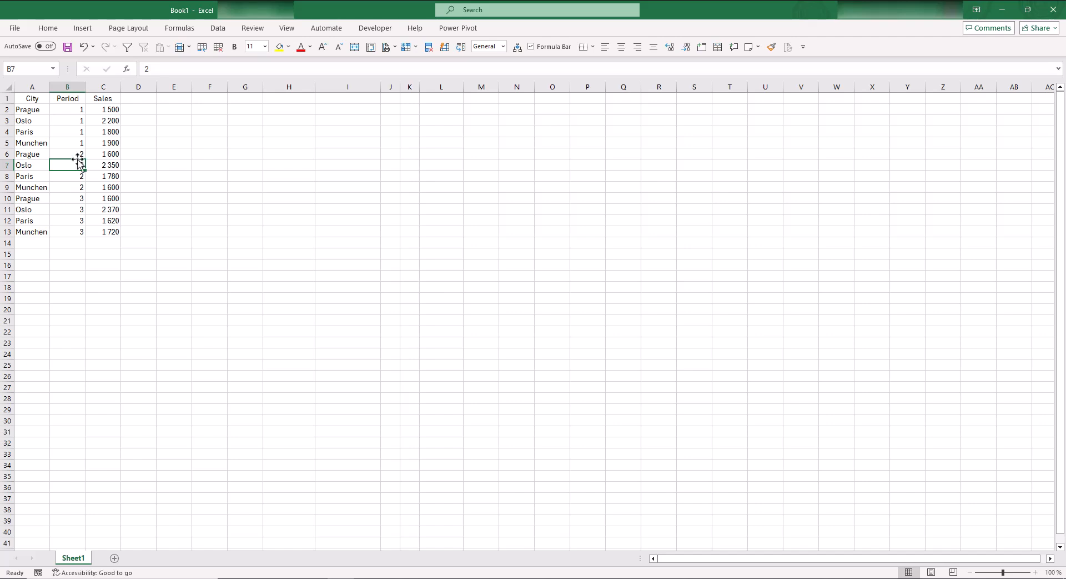
pyautogui.click(73, 27)
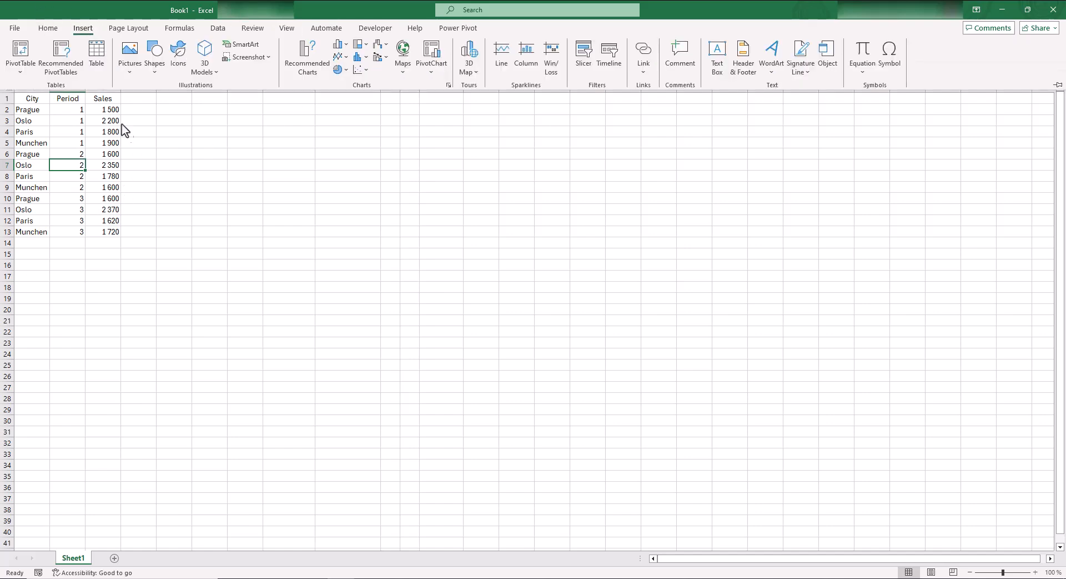
pyautogui.click(31, 54)
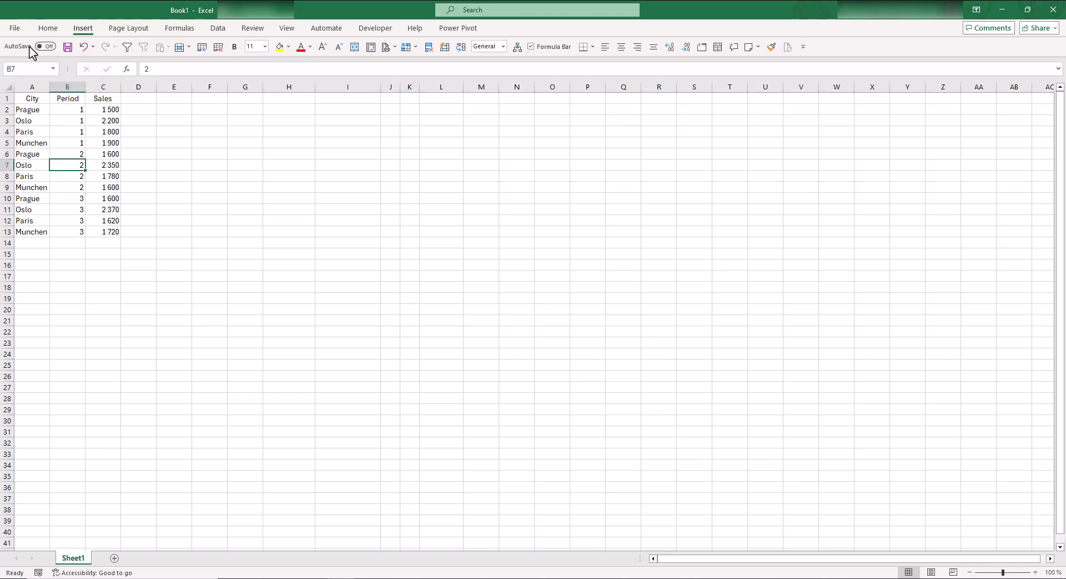
pyautogui.moveTo(738, 165); pyautogui.dragTo(409, 156)
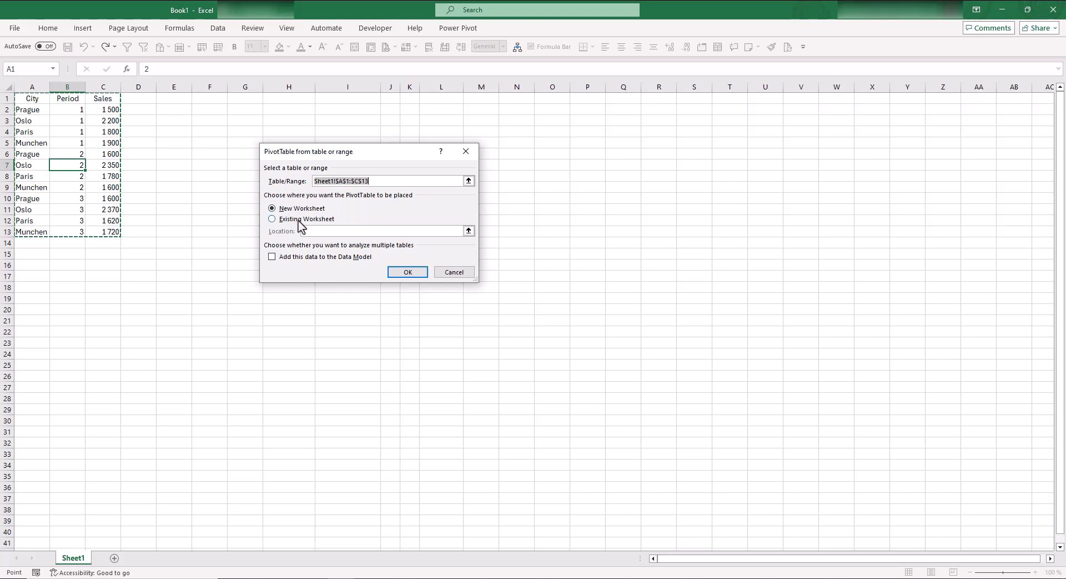
pyautogui.moveTo(349, 155); pyautogui.dragTo(481, 152)
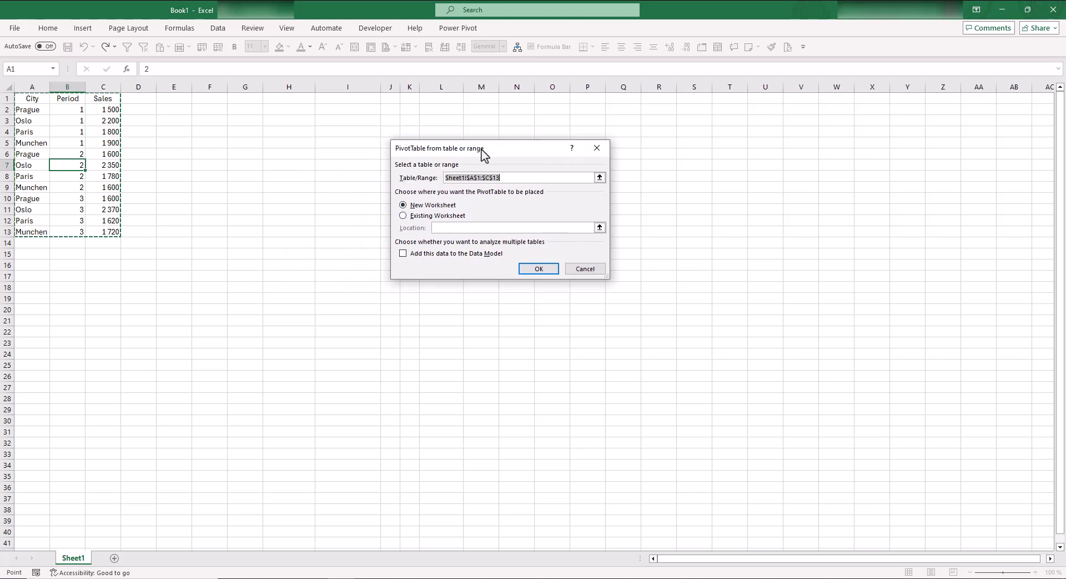
pyautogui.click(404, 215)
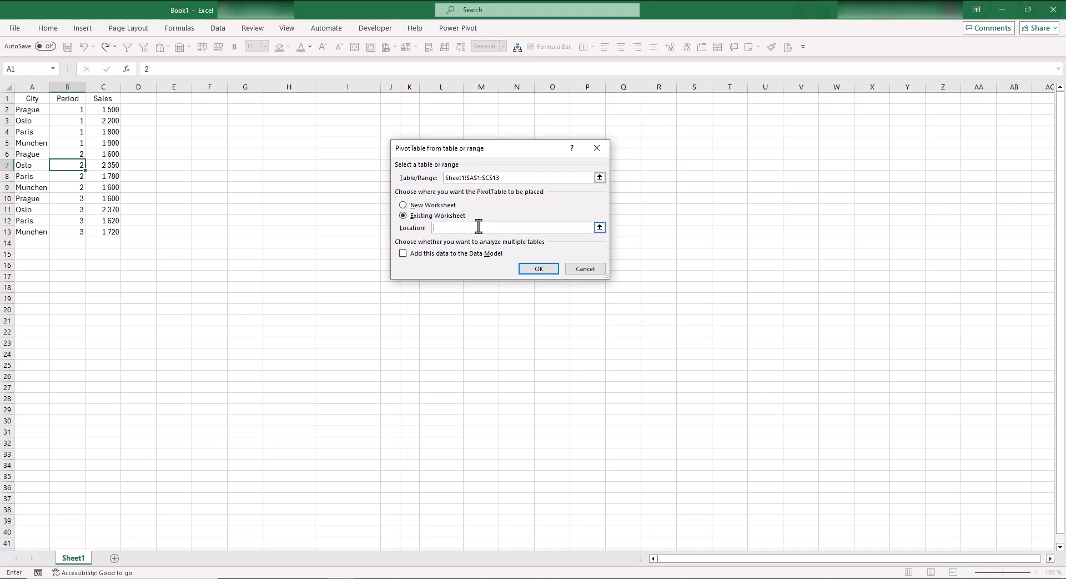
pyautogui.click(289, 121)
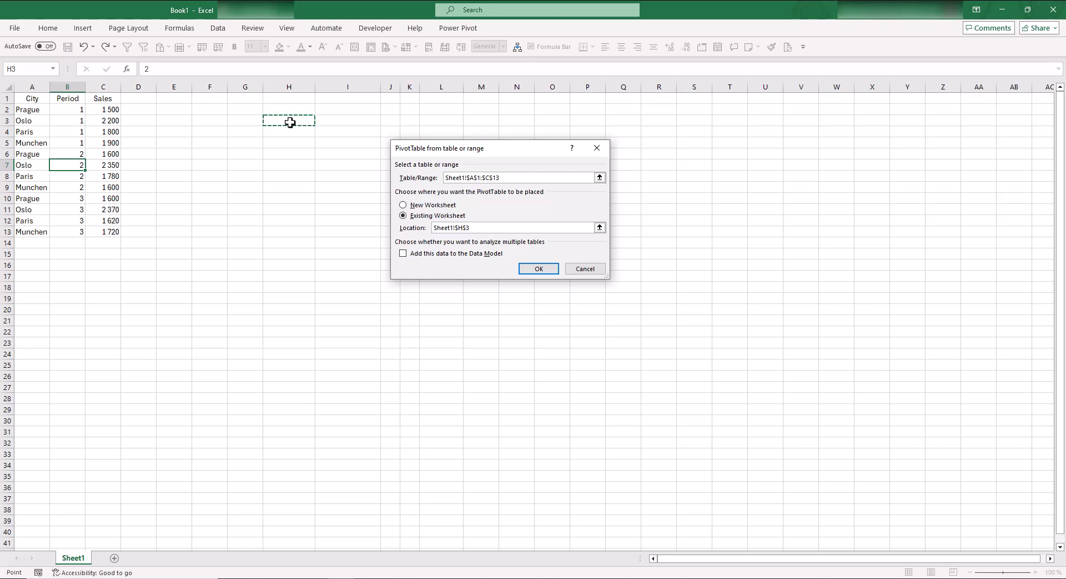
pyautogui.press('Return')
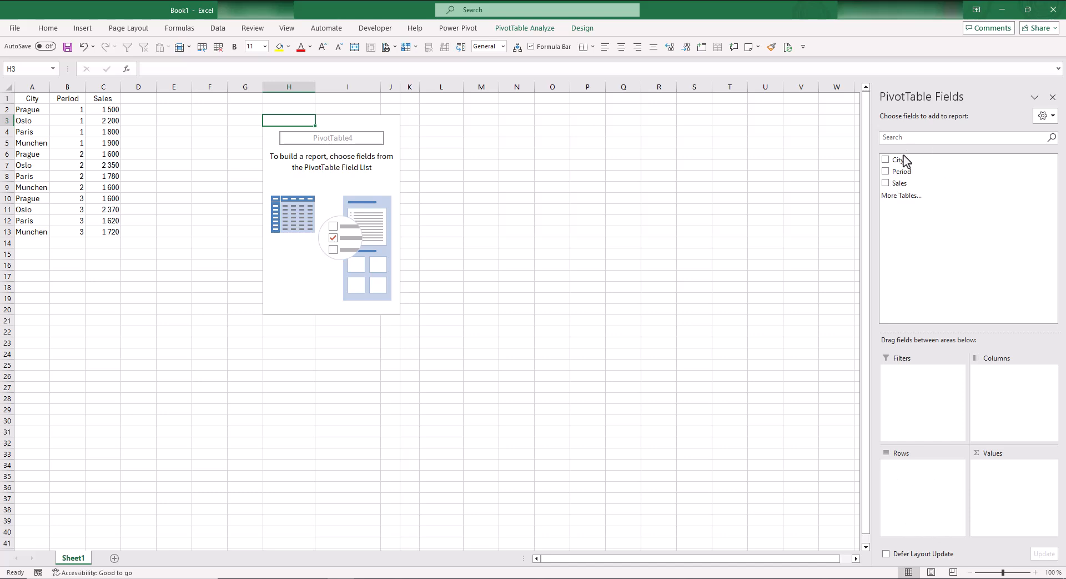
# - Add the City field to the PivotTable's rows and look over the city labels
pyautogui.moveTo(888, 161); pyautogui.dragTo(916, 491)
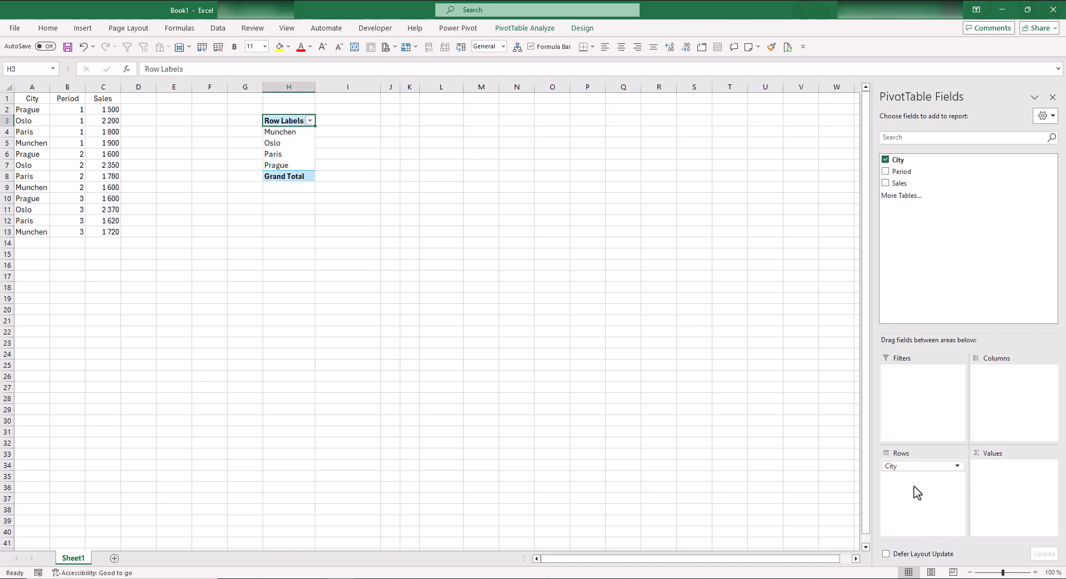
pyautogui.click(288, 134)
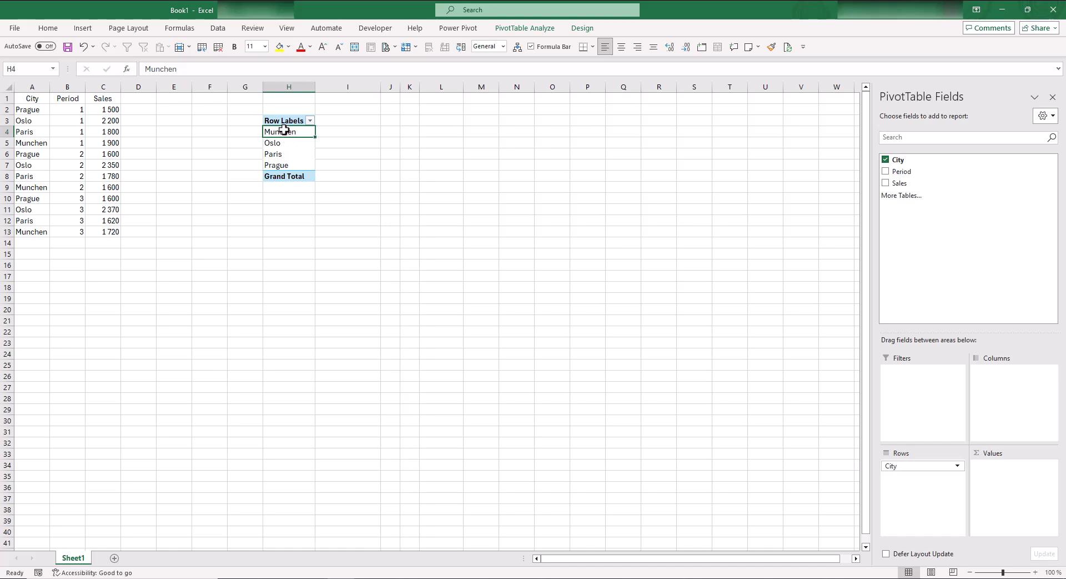
pyautogui.moveTo(284, 127); pyautogui.dragTo(278, 161)
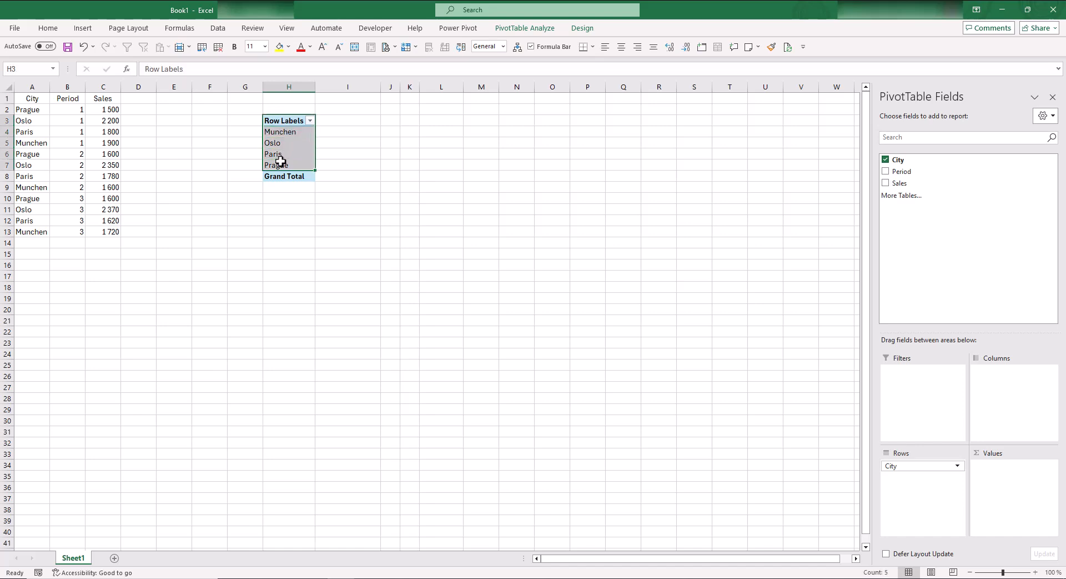
pyautogui.click(284, 144)
pyautogui.click(289, 134)
pyautogui.click(293, 150)
pyautogui.click(288, 142)
pyautogui.click(290, 133)
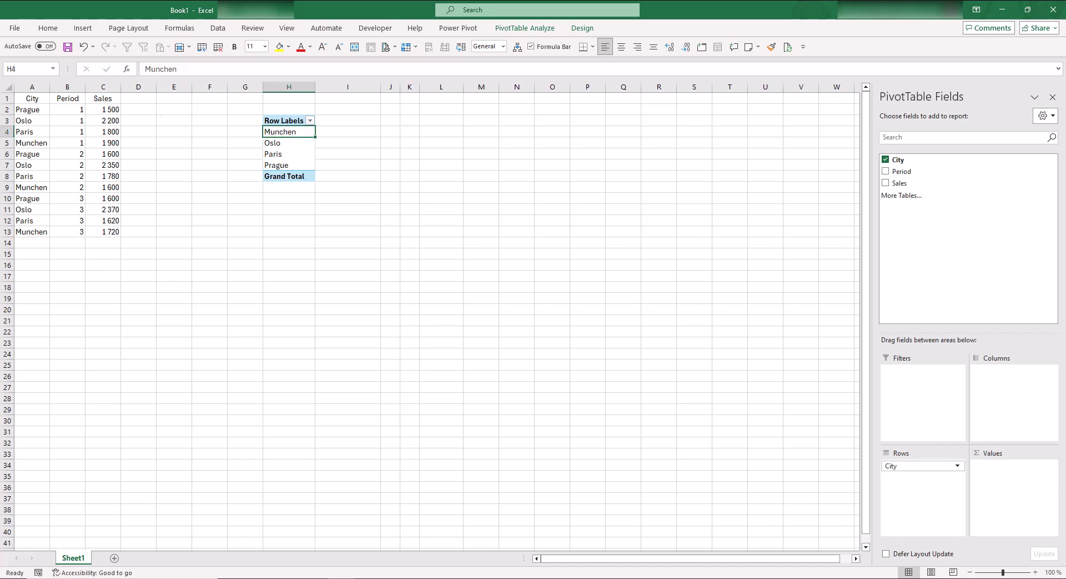
# - Compare the repeated city entries in the source data with the PivotTable's row labels
pyautogui.click(32, 109)
pyautogui.click(29, 154)
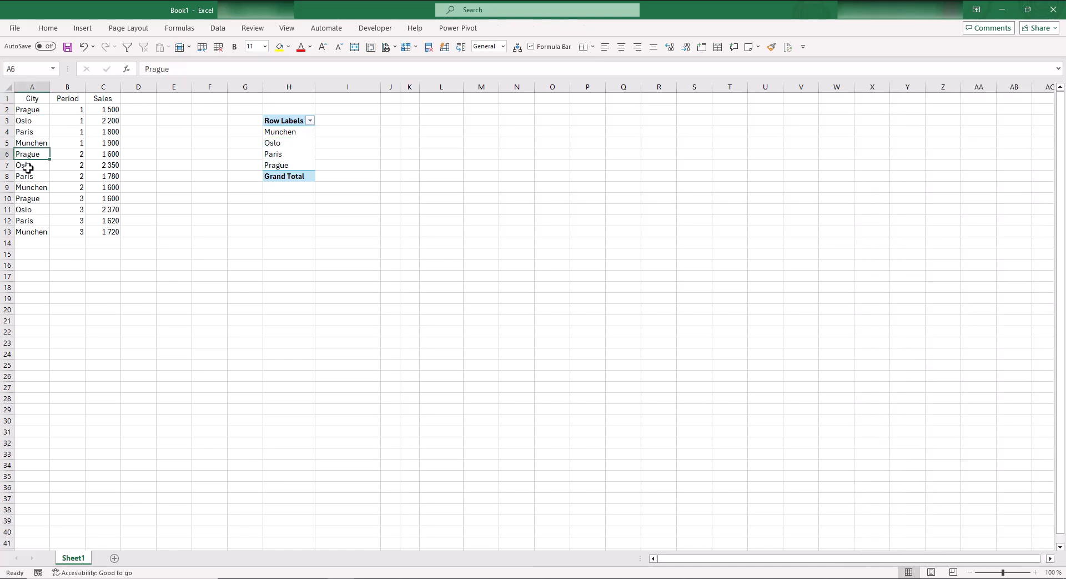
pyautogui.click(32, 197)
pyautogui.click(31, 176)
pyautogui.click(111, 165)
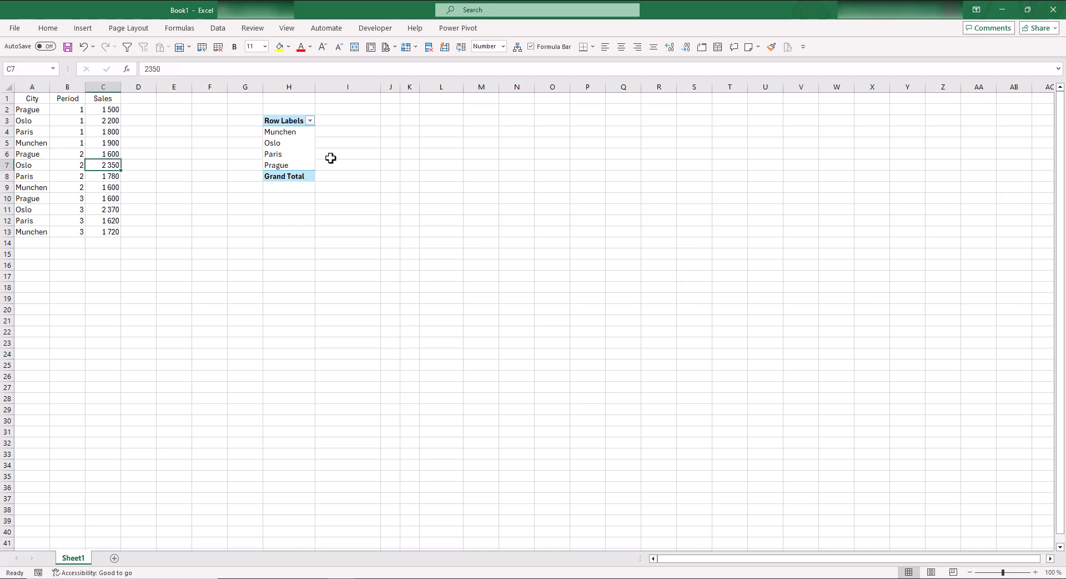
pyautogui.click(284, 134)
pyautogui.moveTo(275, 135); pyautogui.dragTo(284, 166)
pyautogui.click(290, 149)
pyautogui.click(294, 134)
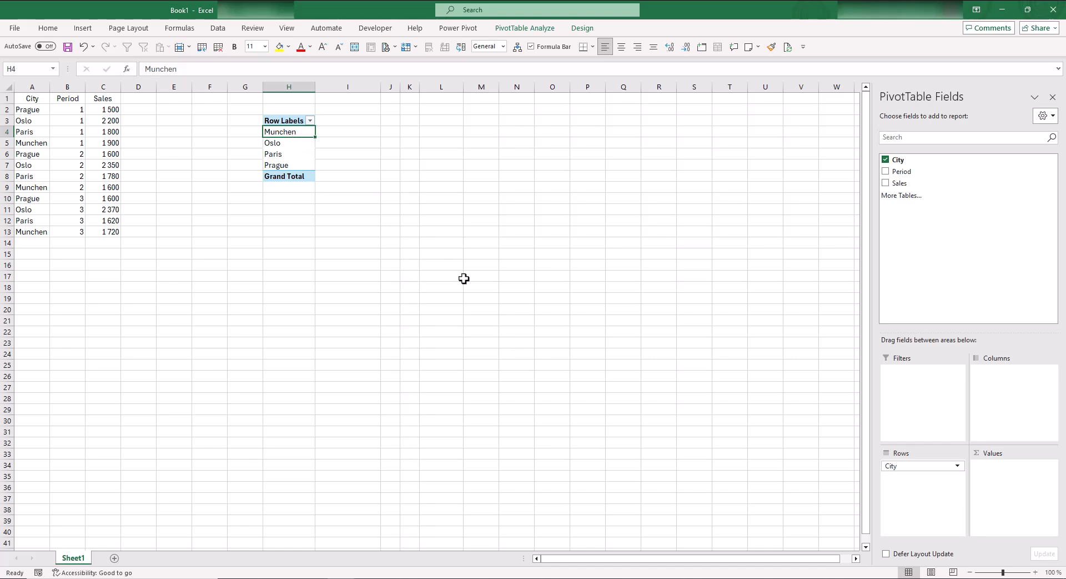
pyautogui.click(272, 144)
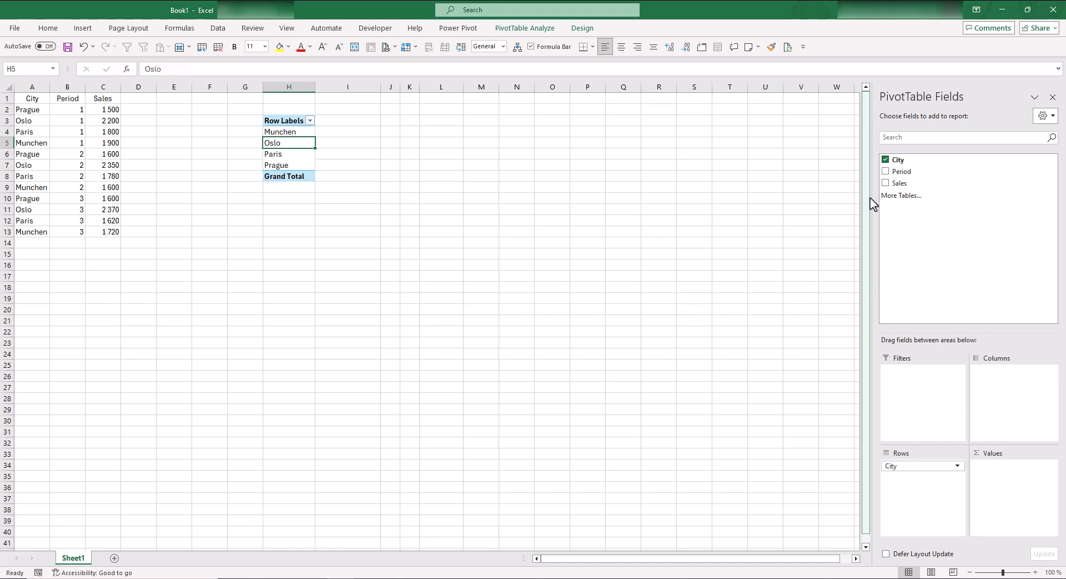
# - Add the Sales field to the PivotTable's values and review the summed sales for each city
pyautogui.moveTo(886, 183); pyautogui.dragTo(999, 486)
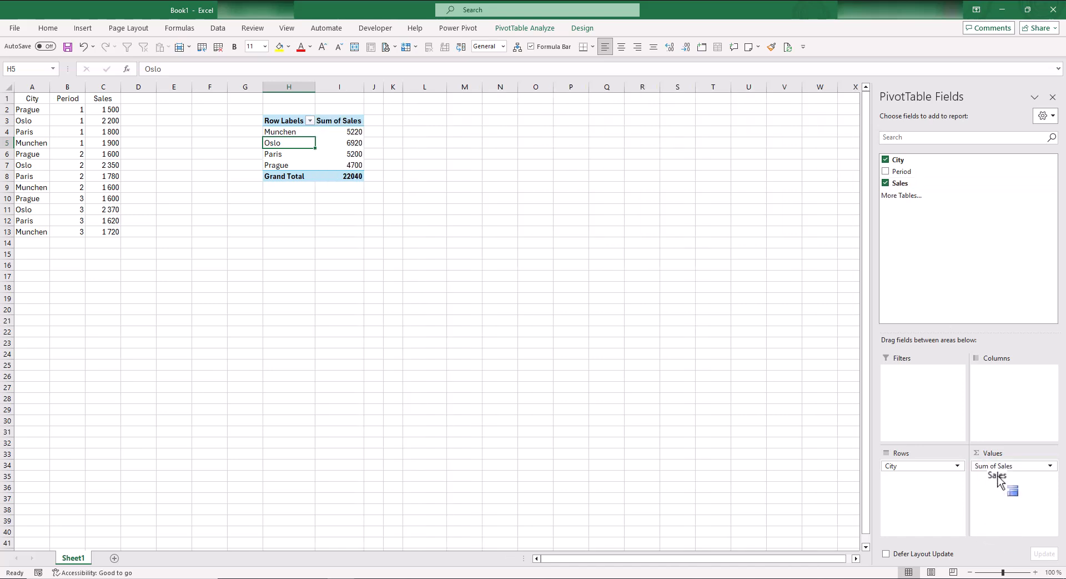
pyautogui.click(339, 132)
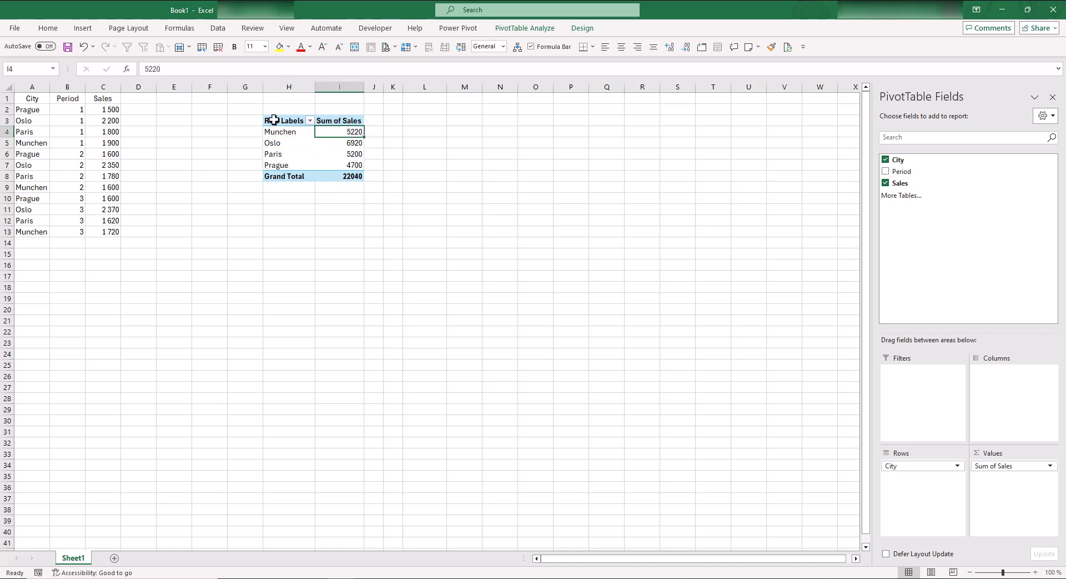
pyautogui.moveTo(273, 120); pyautogui.dragTo(286, 178)
pyautogui.click(341, 120)
pyautogui.moveTo(341, 120); pyautogui.dragTo(341, 176)
pyautogui.click(342, 143)
pyautogui.click(345, 130)
pyautogui.moveTo(323, 131)
pyautogui.click(357, 163)
pyautogui.click(356, 143)
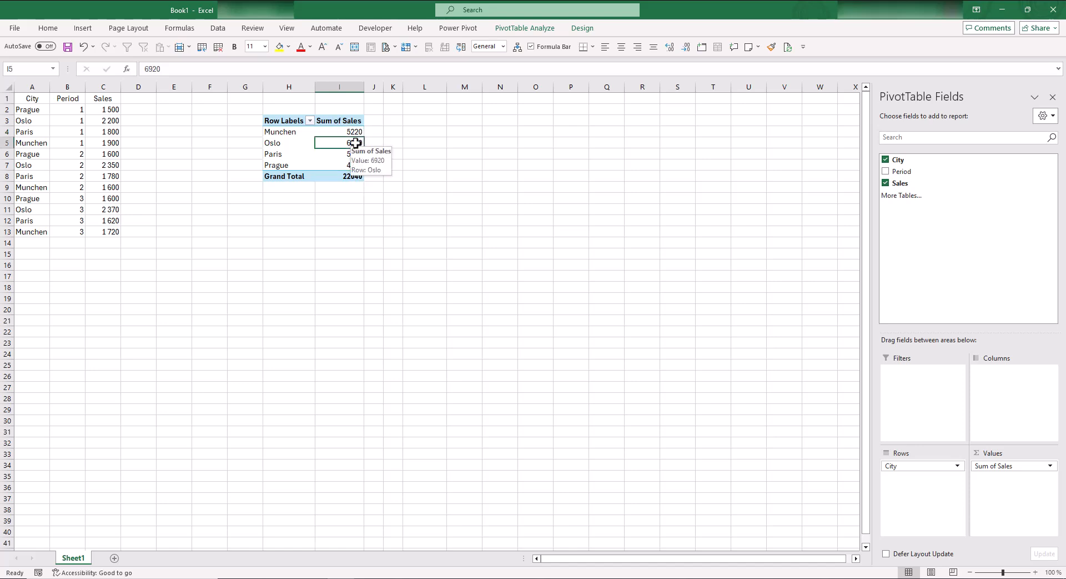
# - Change the calculation of the PivotTable's Sales value field to Average
pyautogui.doubleClick(343, 120)
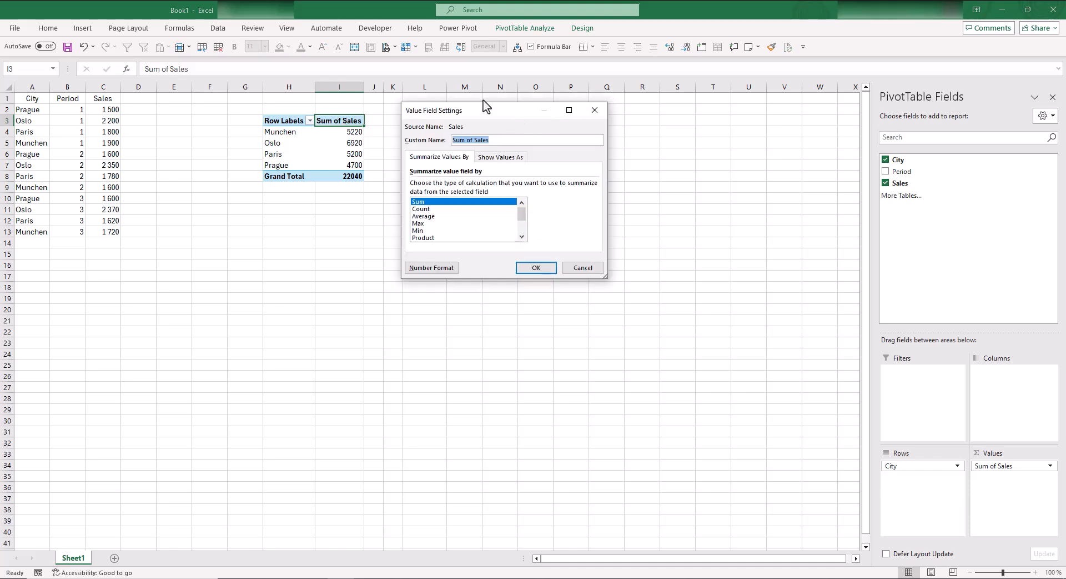
pyautogui.click(433, 209)
pyautogui.click(454, 216)
pyautogui.click(431, 224)
pyautogui.click(436, 230)
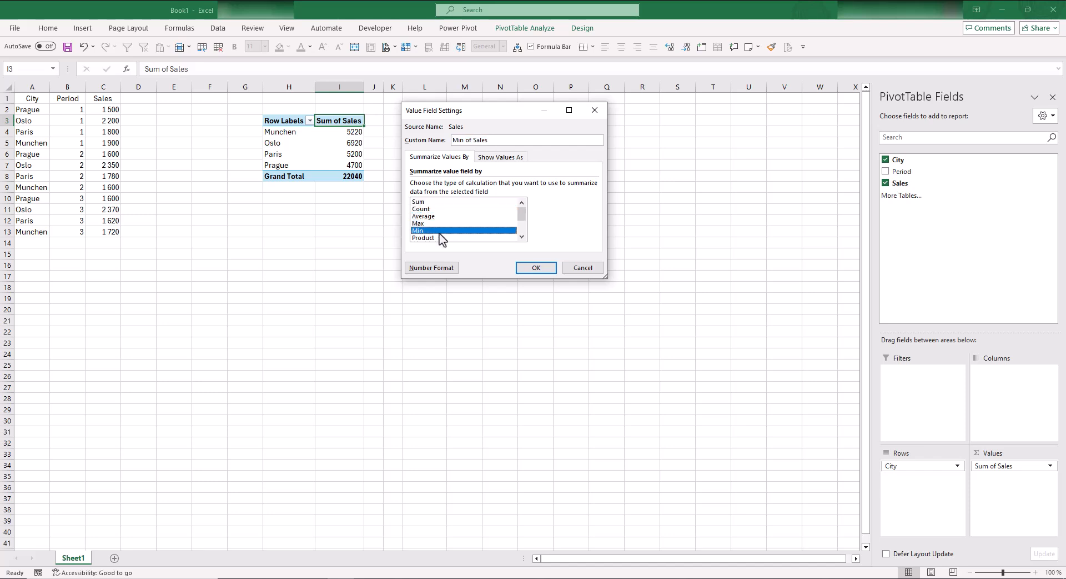
pyautogui.scroll(-1, 439, 234)
pyautogui.scroll(-1, 445, 233)
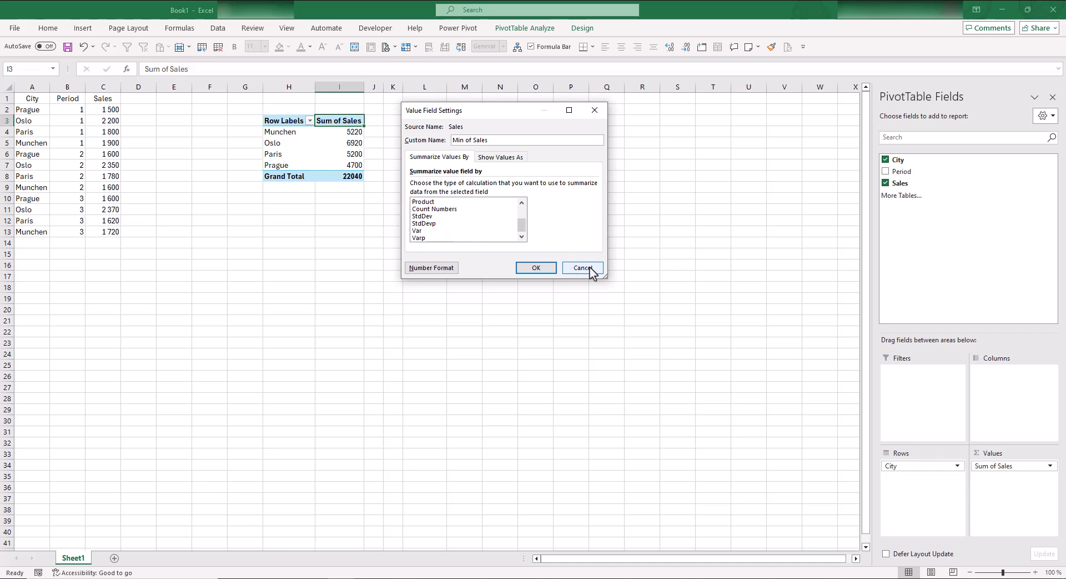
pyautogui.scroll(2, 457, 226)
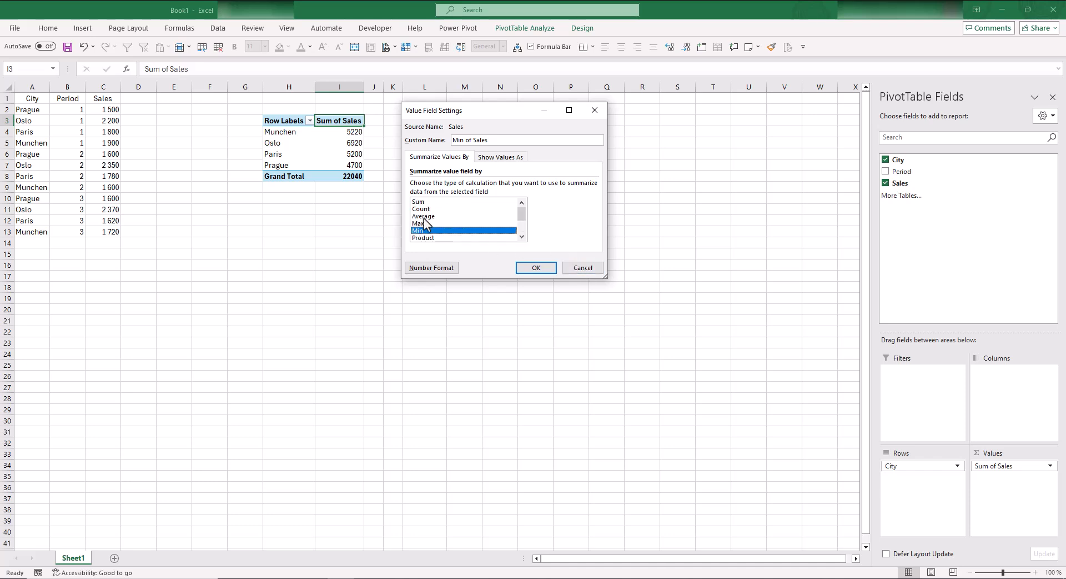
pyautogui.doubleClick(424, 216)
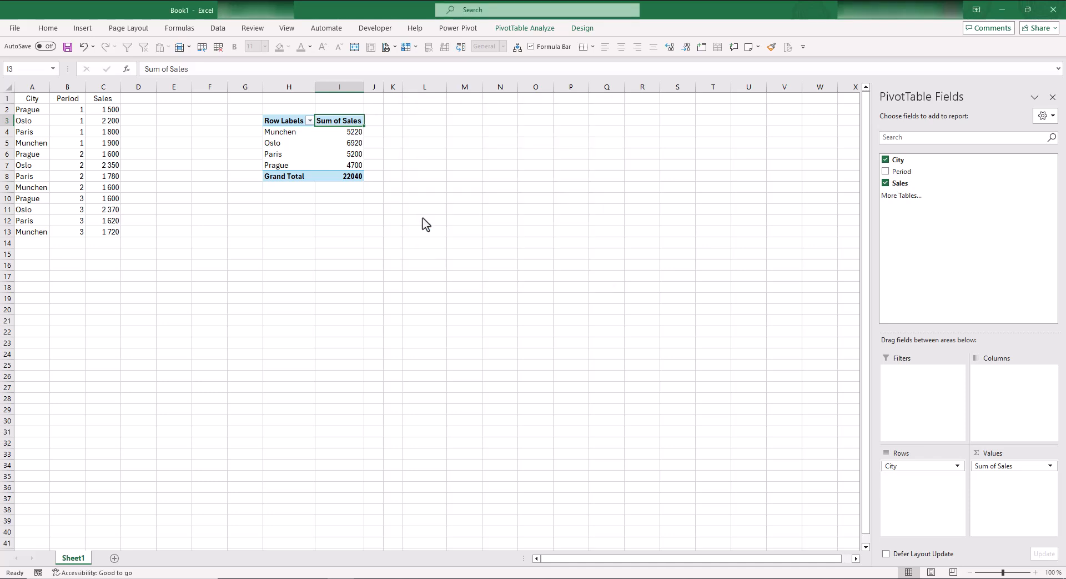
pyautogui.click(347, 135)
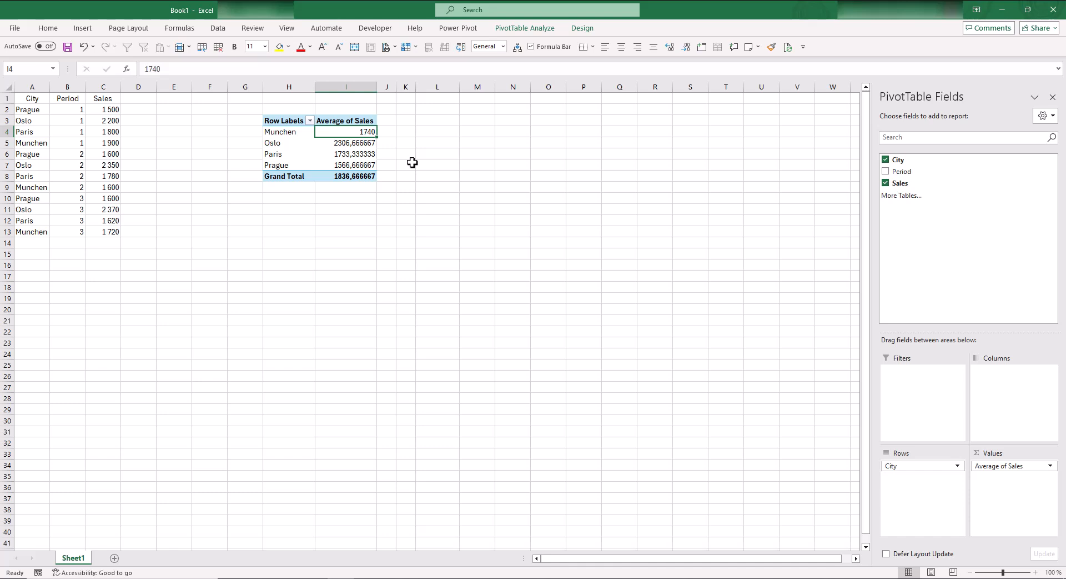
# - Set the calculation of the PivotTable's Sales value field back to Sum
pyautogui.doubleClick(360, 120)
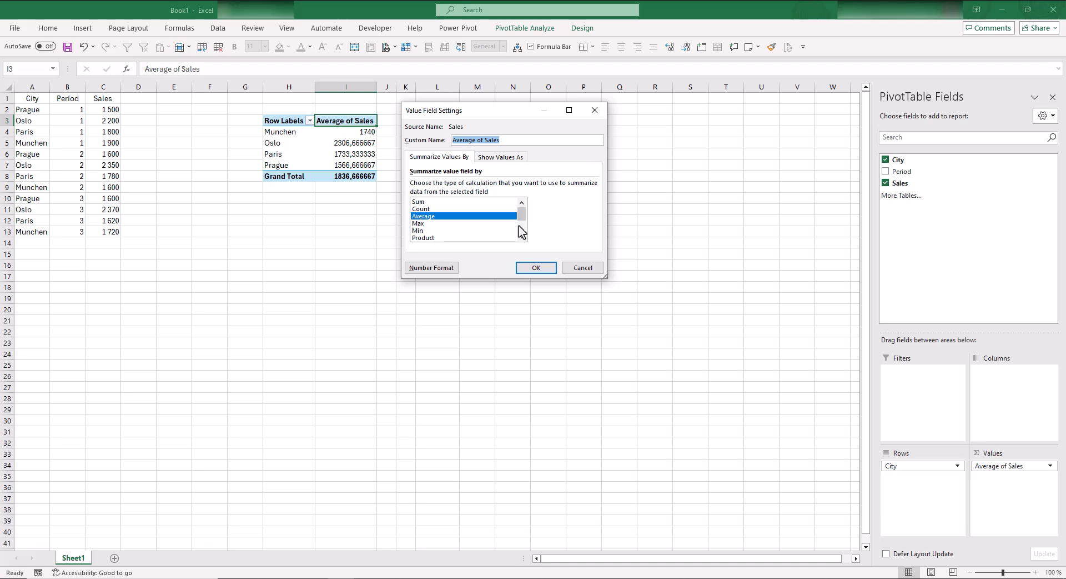
pyautogui.click(522, 236)
pyautogui.click(522, 236)
pyautogui.click(522, 236)
pyautogui.click(522, 236)
pyautogui.moveTo(522, 223); pyautogui.dragTo(523, 204)
pyautogui.click(427, 201)
pyautogui.press('Return')
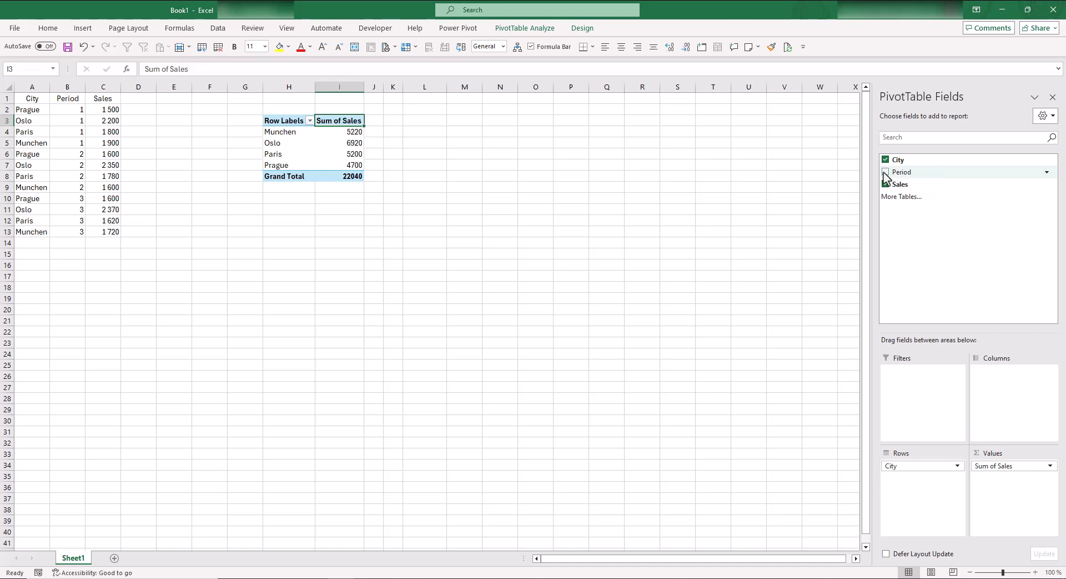
# - Add the Period field to the PivotTable's columns to split each city's sales by period
pyautogui.moveTo(887, 177); pyautogui.dragTo(1012, 389)
pyautogui.click(356, 140)
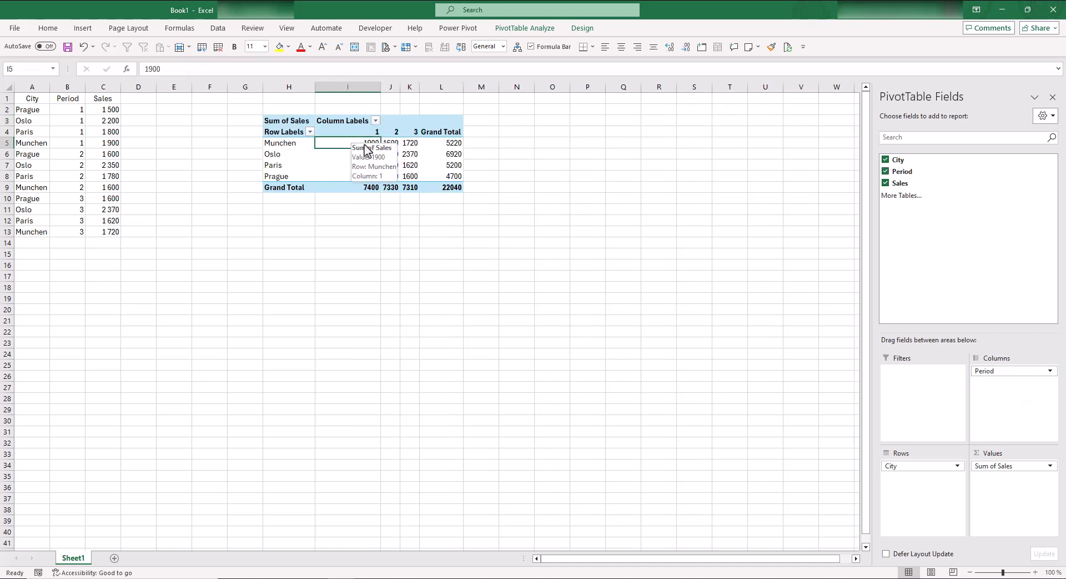
pyautogui.click(290, 145)
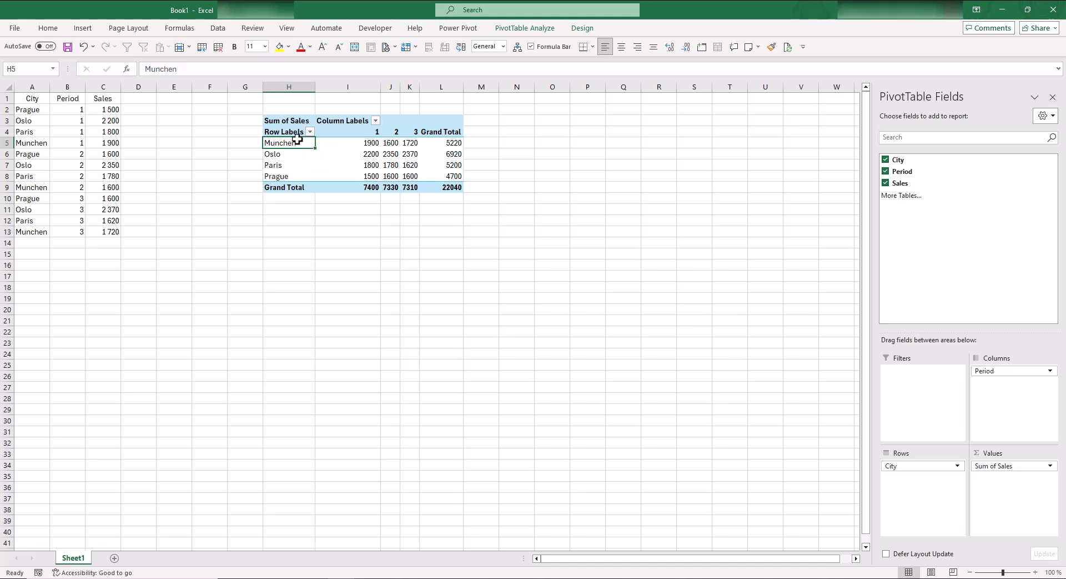
# - Examine the PivotTable's city rows and per-period sales, and compare its layout with the source table
pyautogui.moveTo(290, 146); pyautogui.dragTo(291, 174)
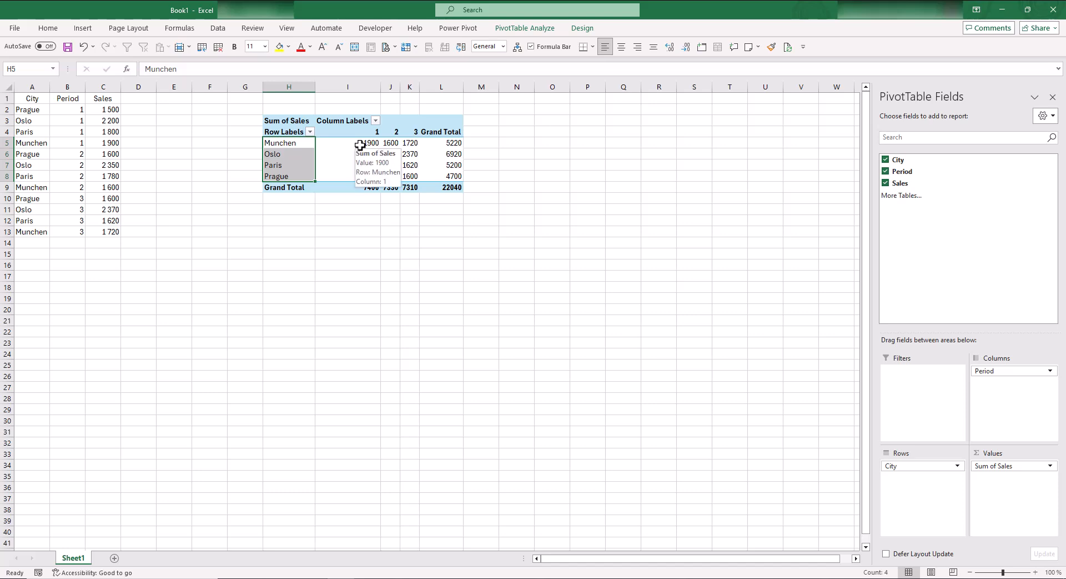
pyautogui.moveTo(352, 143); pyautogui.dragTo(392, 165)
pyautogui.click(392, 164)
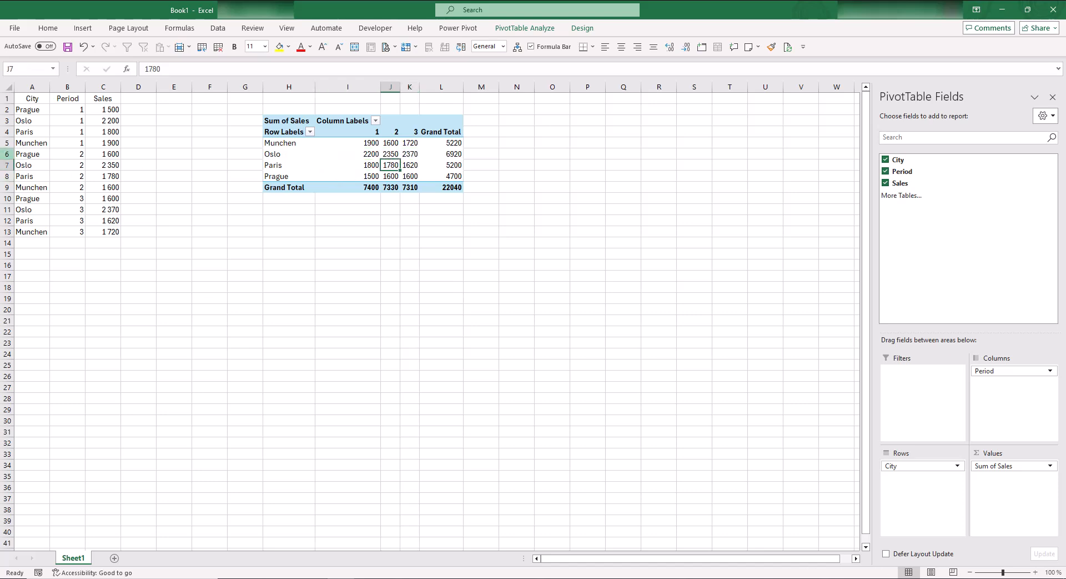
pyautogui.click(46, 102)
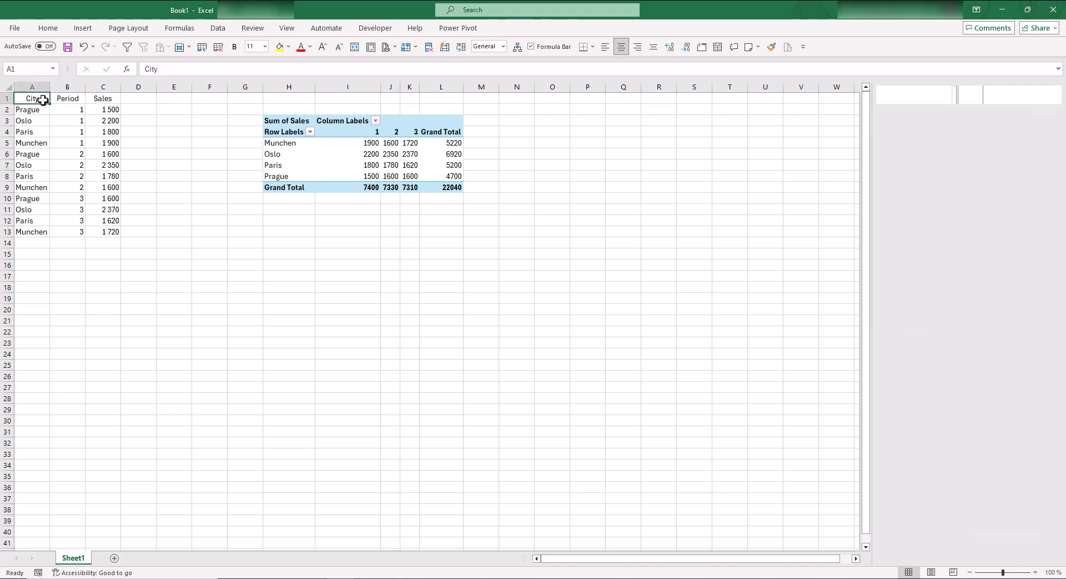
pyautogui.click(69, 155)
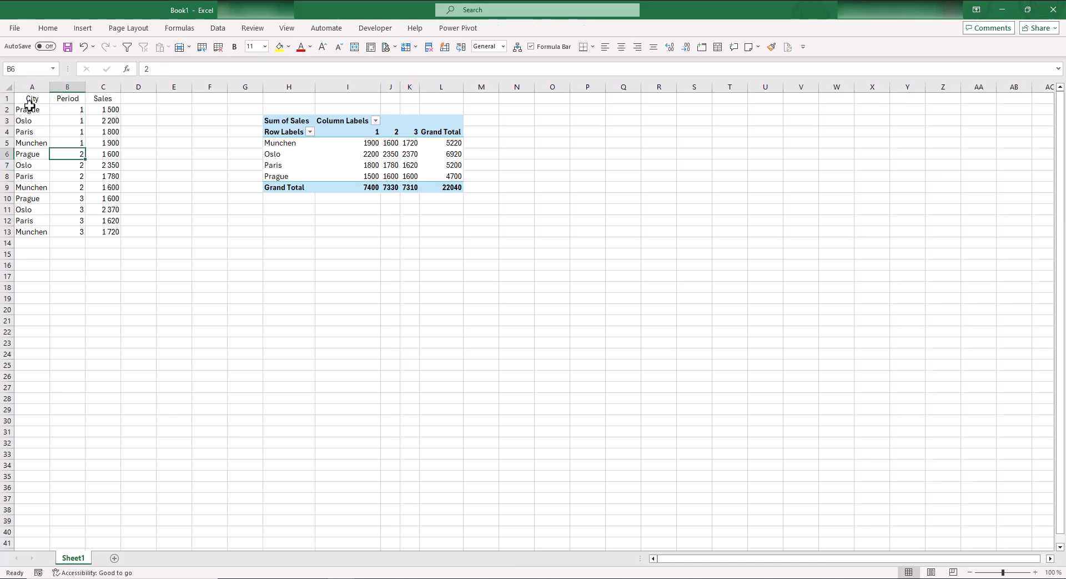
# - Move the Period field from the PivotTable's columns to its rows beneath City
pyautogui.click(432, 150)
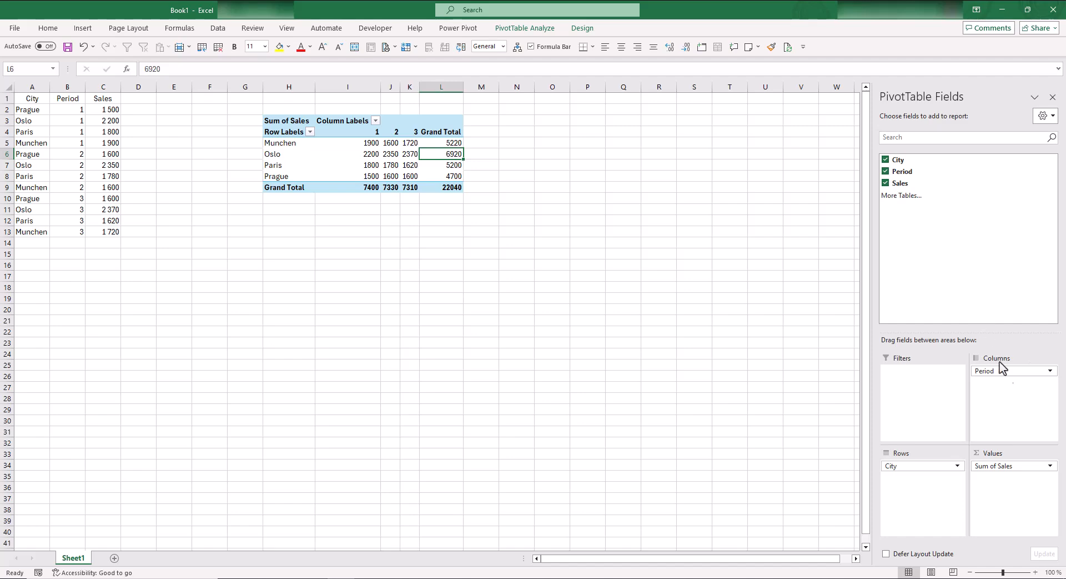
pyautogui.moveTo(1024, 372); pyautogui.dragTo(922, 504)
pyautogui.click(336, 197)
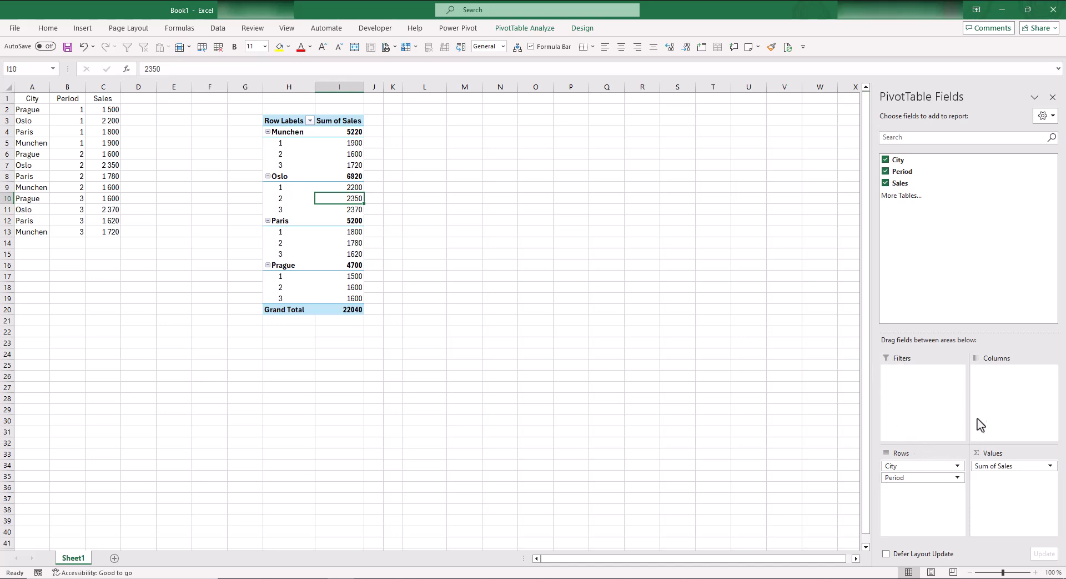
# - Move the Period field from the PivotTable's rows to its filters and review the sales sum for each city
pyautogui.moveTo(925, 483); pyautogui.dragTo(922, 410)
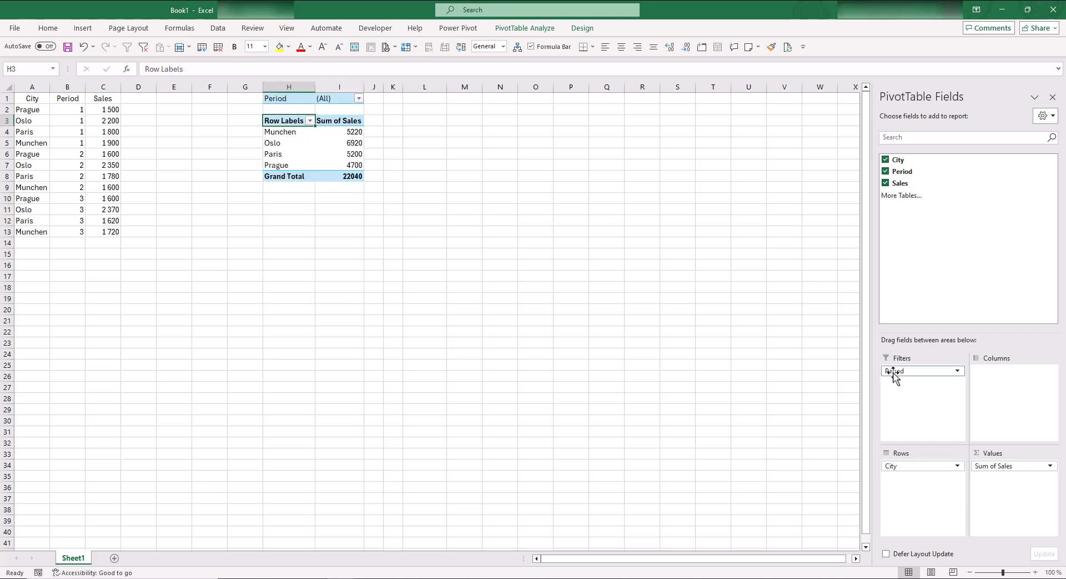
pyautogui.moveTo(337, 136); pyautogui.dragTo(336, 161)
pyautogui.click(336, 162)
pyautogui.click(340, 134)
pyautogui.click(336, 156)
pyautogui.click(334, 166)
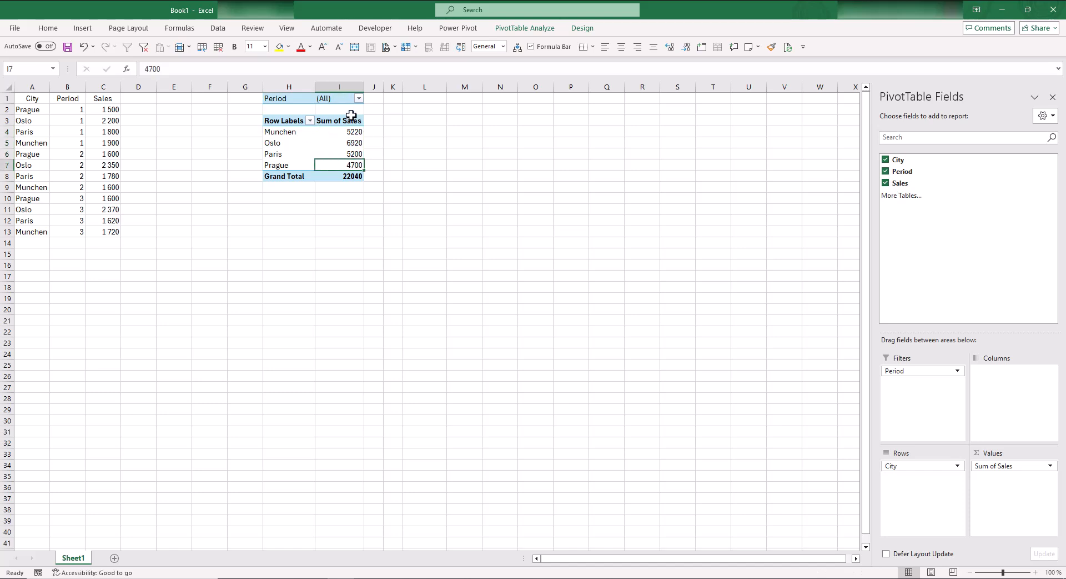
# - Filter the PivotTable to period 1 only, with multiple item selection enabled, and review the cities' sales
pyautogui.click(359, 98)
pyautogui.click(237, 222)
pyautogui.click(248, 126)
pyautogui.click(248, 136)
pyautogui.click(314, 240)
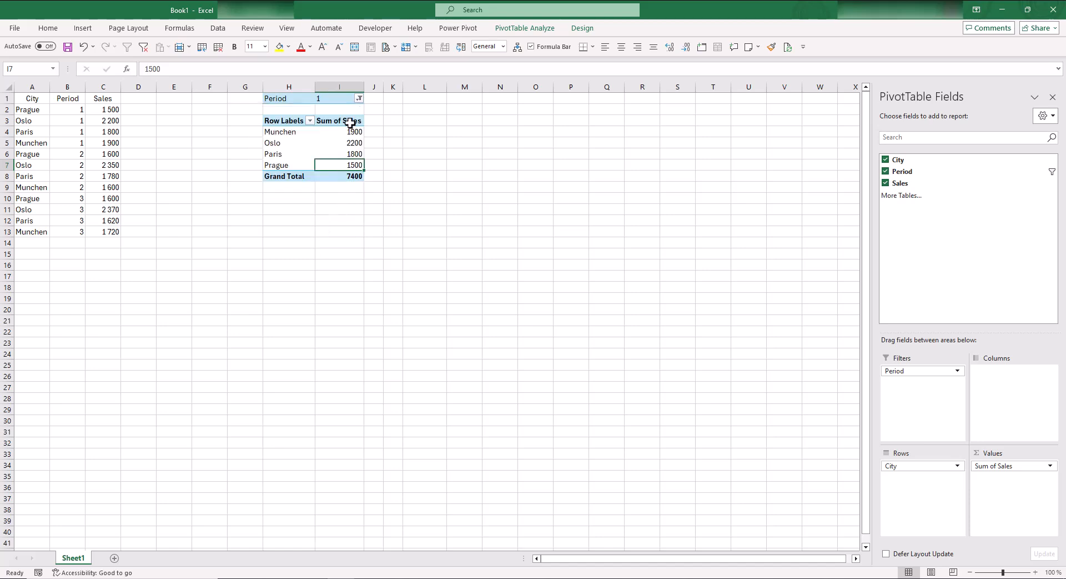
pyautogui.moveTo(345, 131); pyautogui.dragTo(346, 157)
pyautogui.click(344, 164)
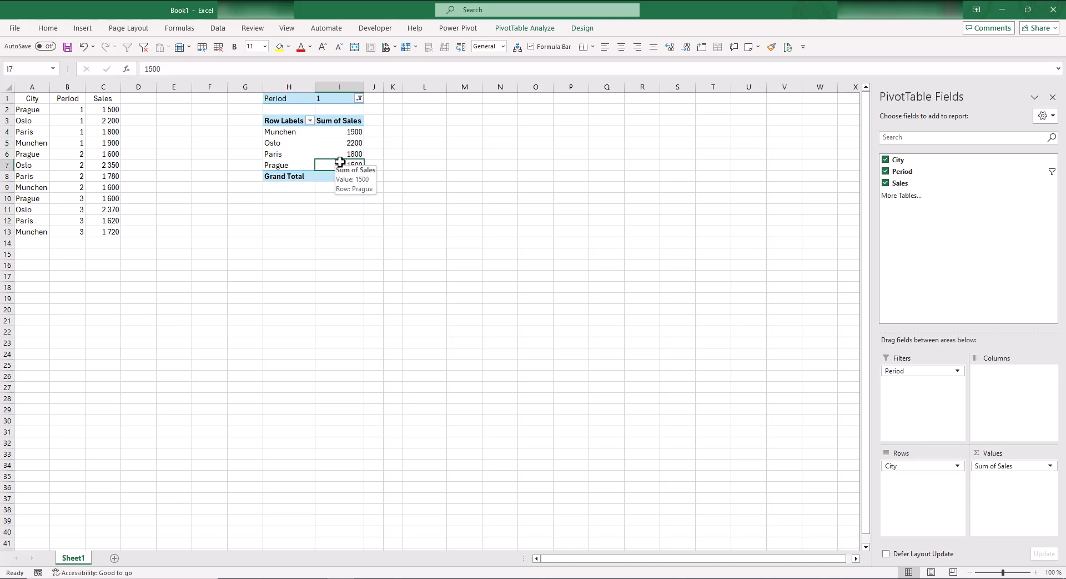
pyautogui.click(342, 133)
# - Reset the PivotTable's Period filter to include all periods
pyautogui.click(359, 98)
pyautogui.click(244, 223)
pyautogui.click(248, 126)
pyautogui.click(315, 239)
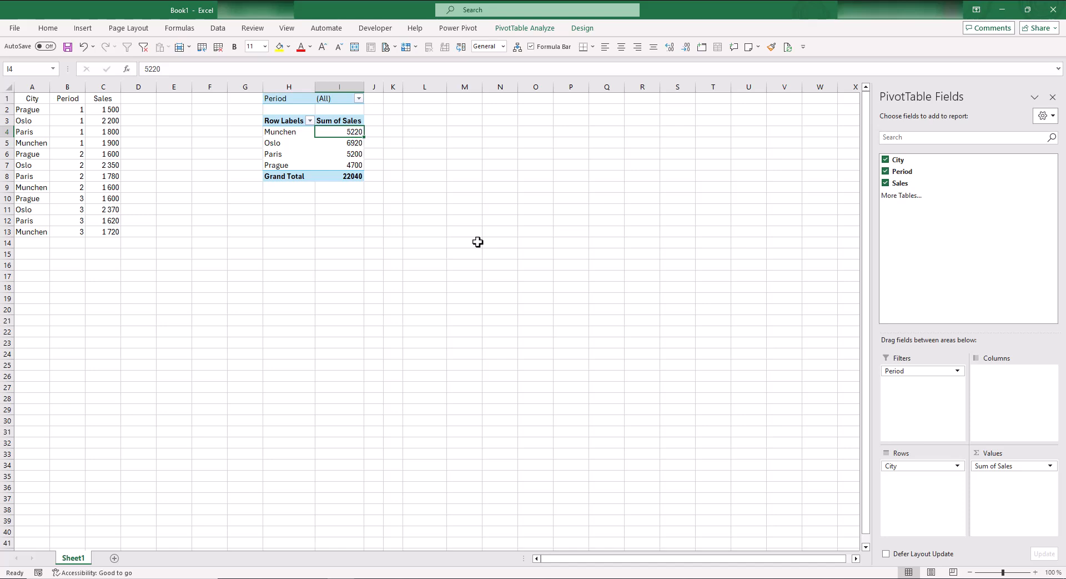
# - Compare the number formatting of the source table's Sales values with that of the PivotTable's sums
pyautogui.moveTo(343, 135)
pyautogui.click(105, 110)
pyautogui.click(104, 187)
pyautogui.click(346, 154)
pyautogui.click(345, 165)
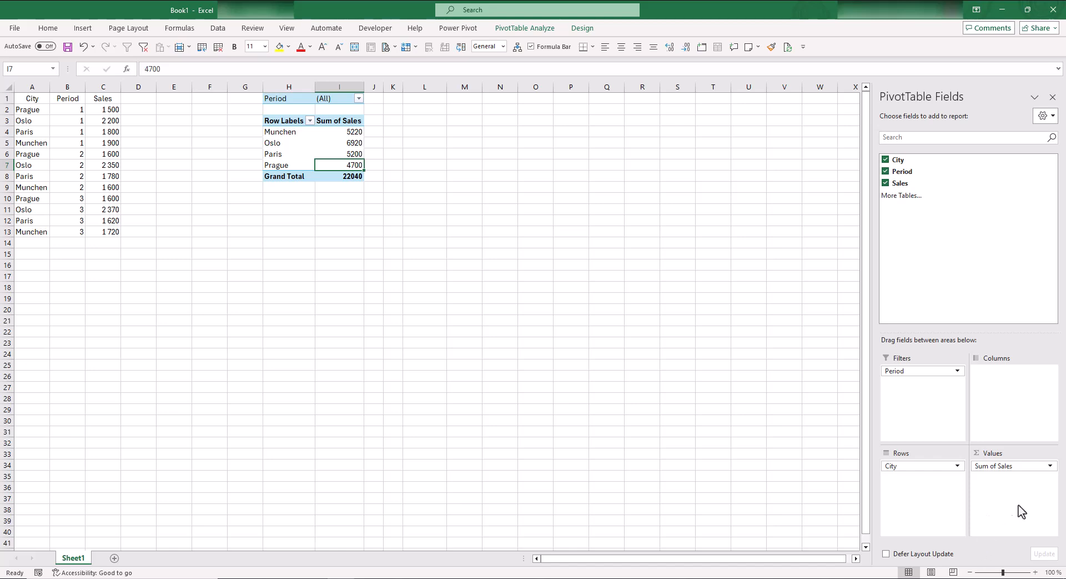
# - Format the PivotTable's Sum of Sales values as Number with a thousands separator and 0 decimal places
pyautogui.click(1050, 466)
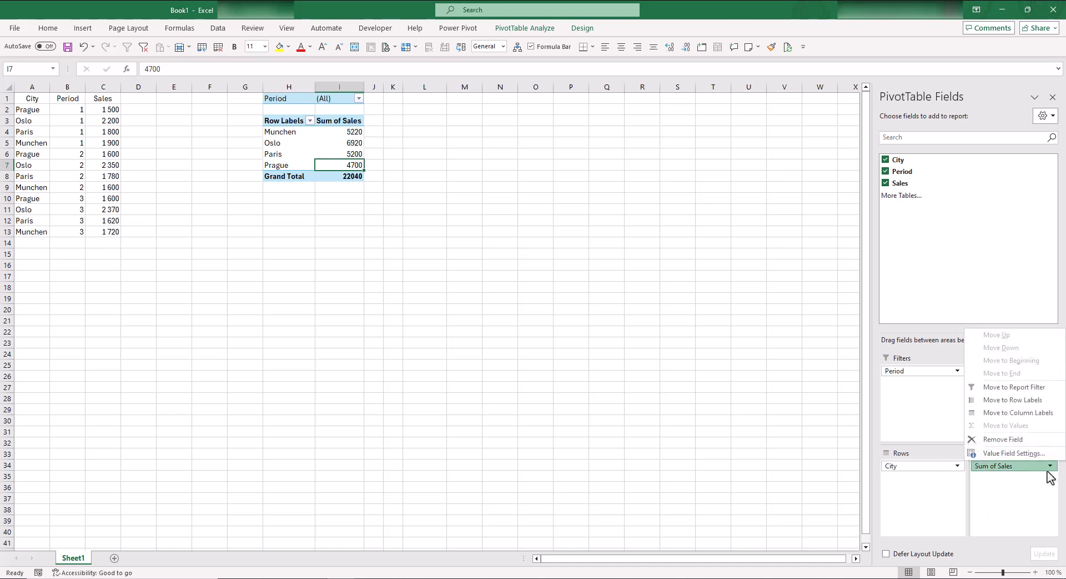
pyautogui.click(1005, 453)
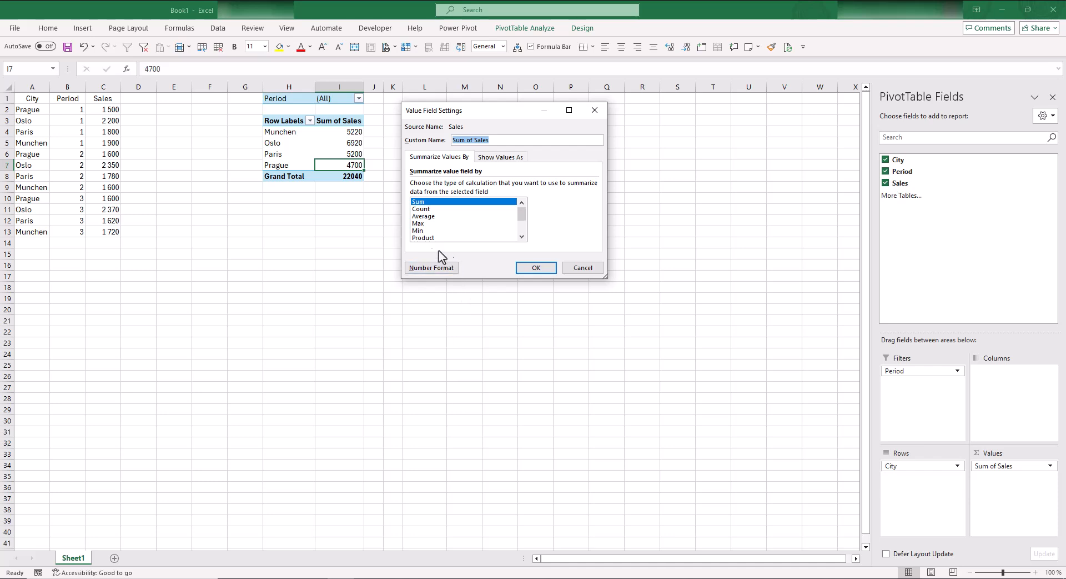
pyautogui.click(452, 269)
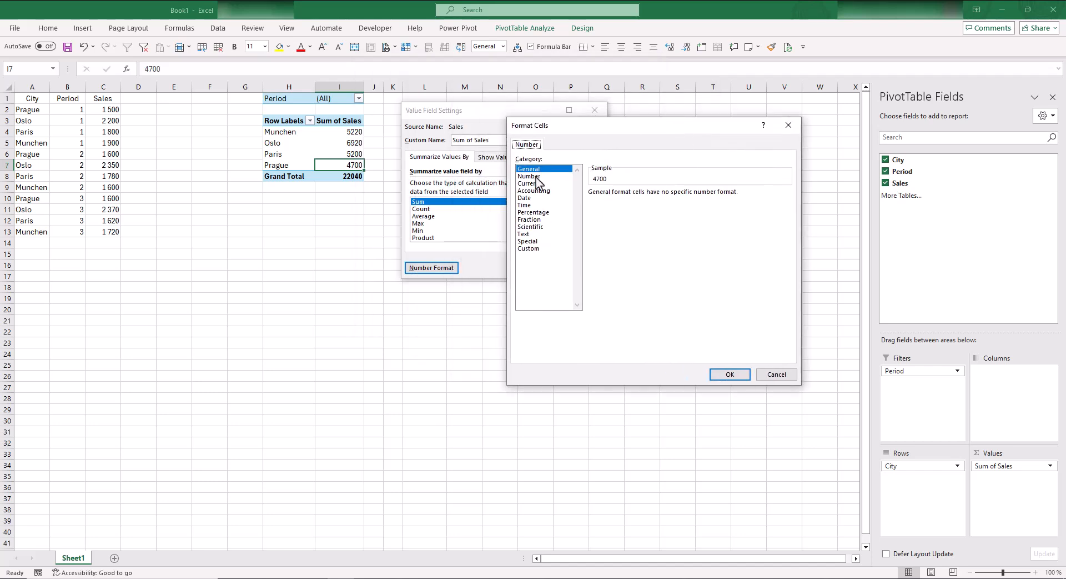
pyautogui.click(536, 178)
pyautogui.click(615, 207)
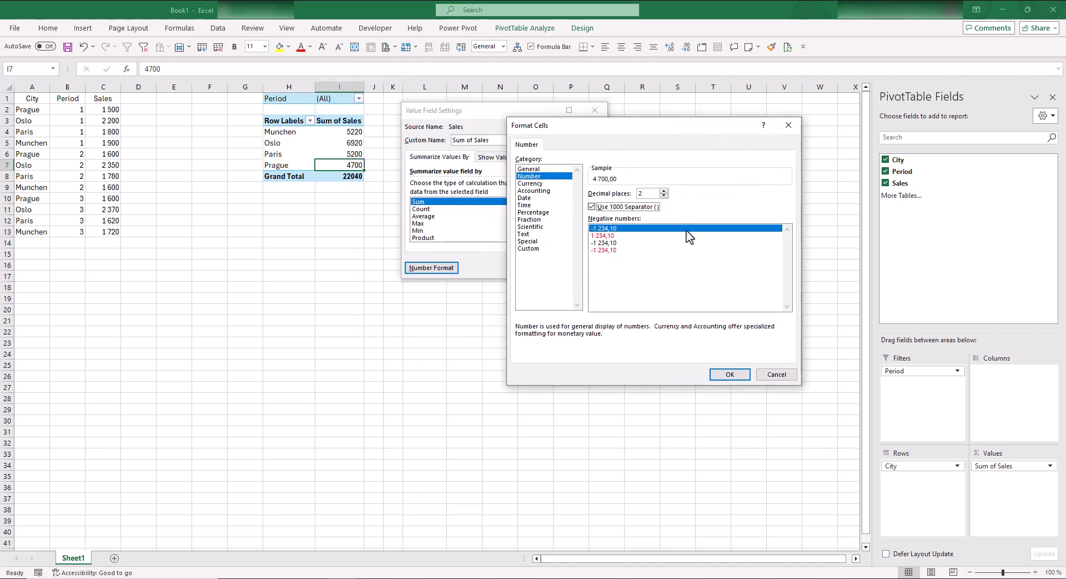
pyautogui.click(664, 195)
pyautogui.click(664, 195)
pyautogui.click(731, 374)
pyautogui.click(533, 268)
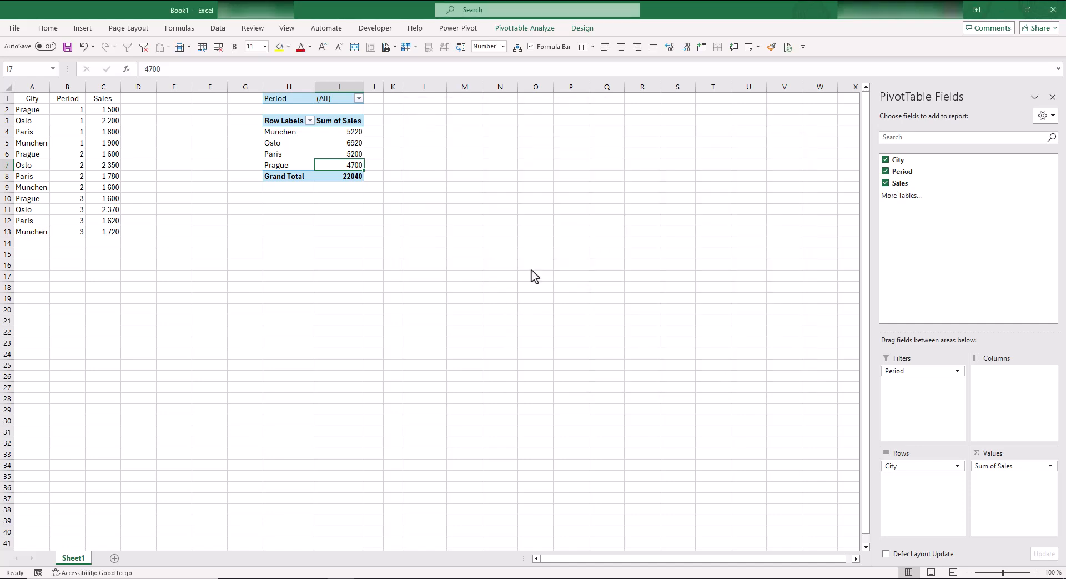
pyautogui.click(323, 142)
pyautogui.click(327, 132)
pyautogui.click(339, 177)
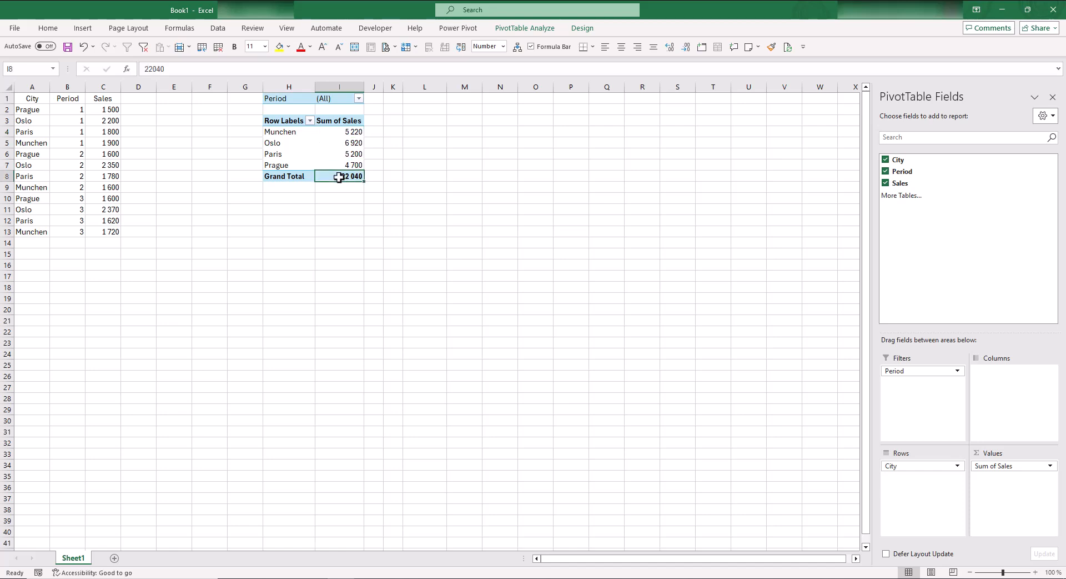